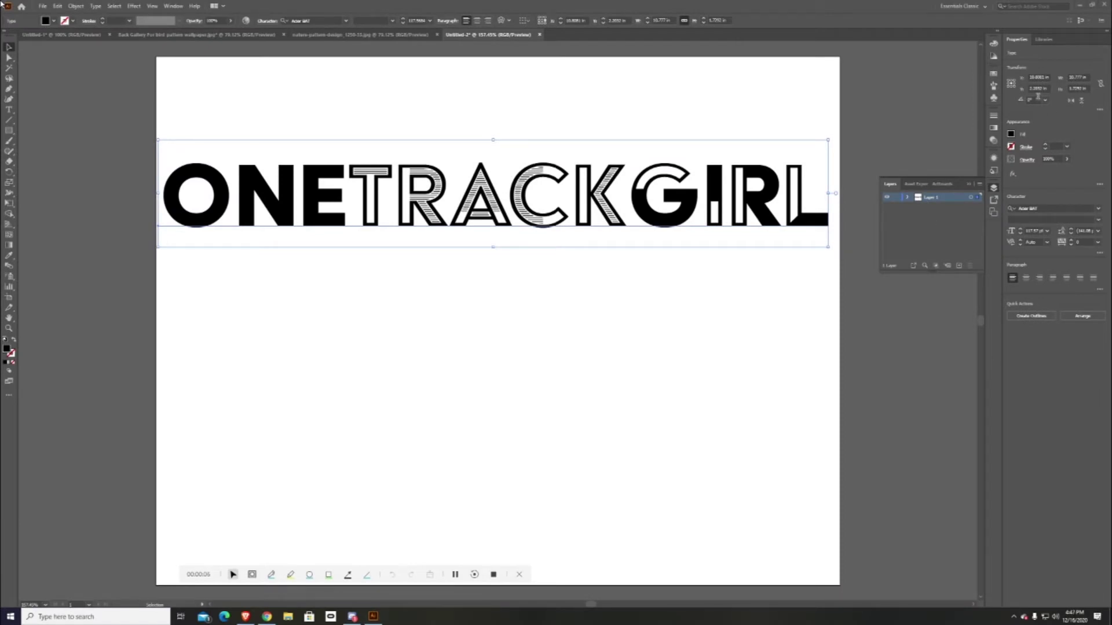
# Show the swatches and move the flamingo and zebra image up directly beneath the ONETRACKGIRL text.
pyautogui.click(992, 79)
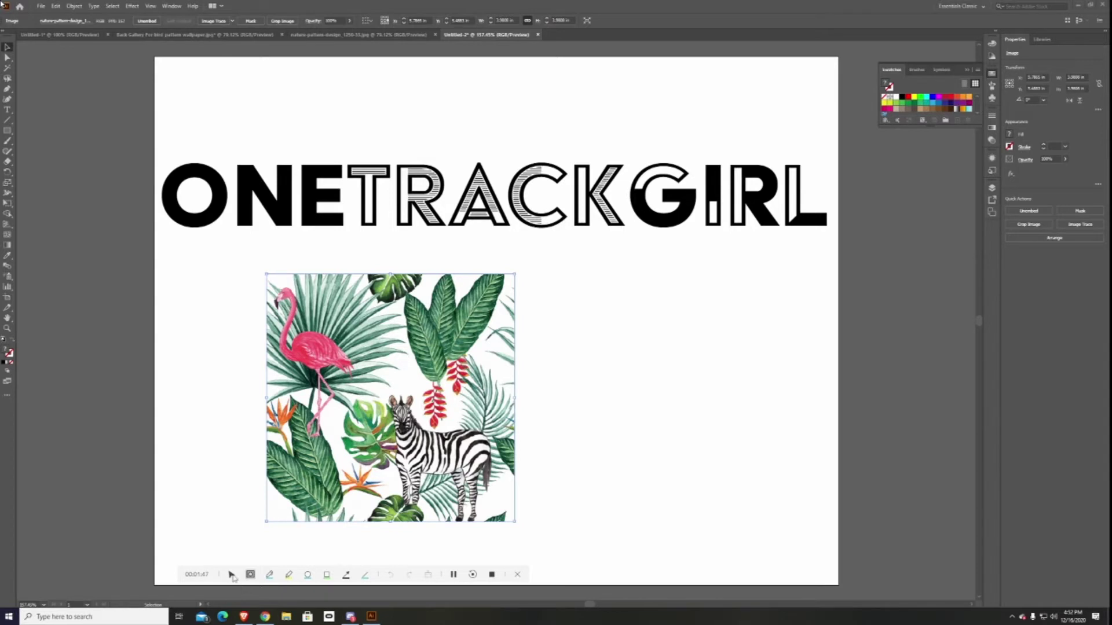
pyautogui.click(231, 575)
pyautogui.moveTo(396, 392); pyautogui.dragTo(457, 330)
pyautogui.moveTo(143, 493); pyautogui.dragTo(152, 517)
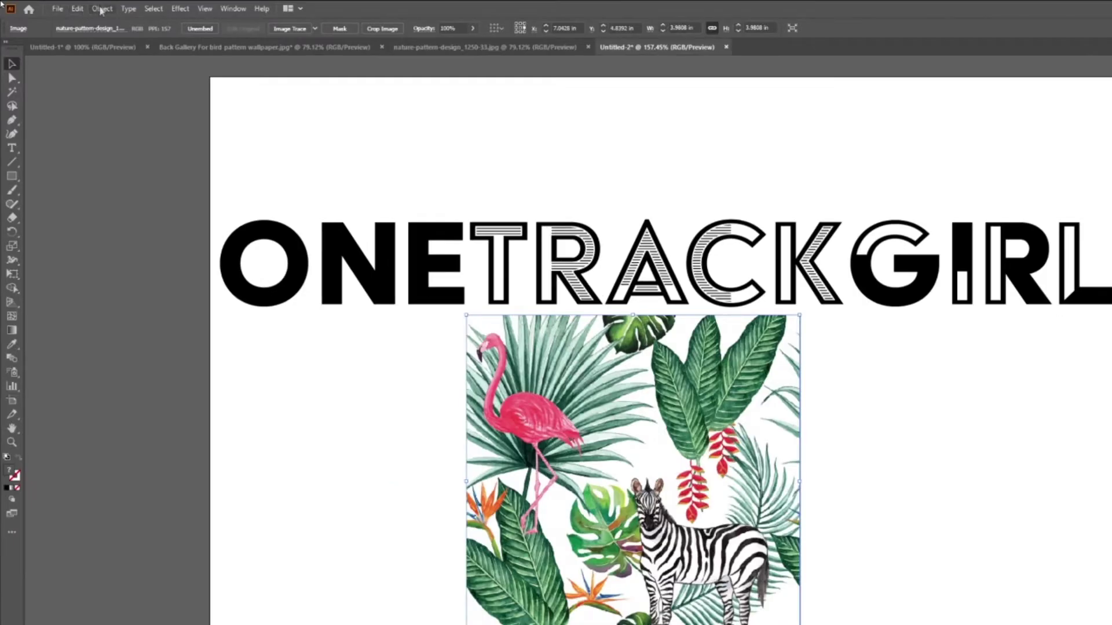
# Make a new pattern from the selected flamingo and zebra image and accept the notice about the added swatch.
pyautogui.click(101, 9)
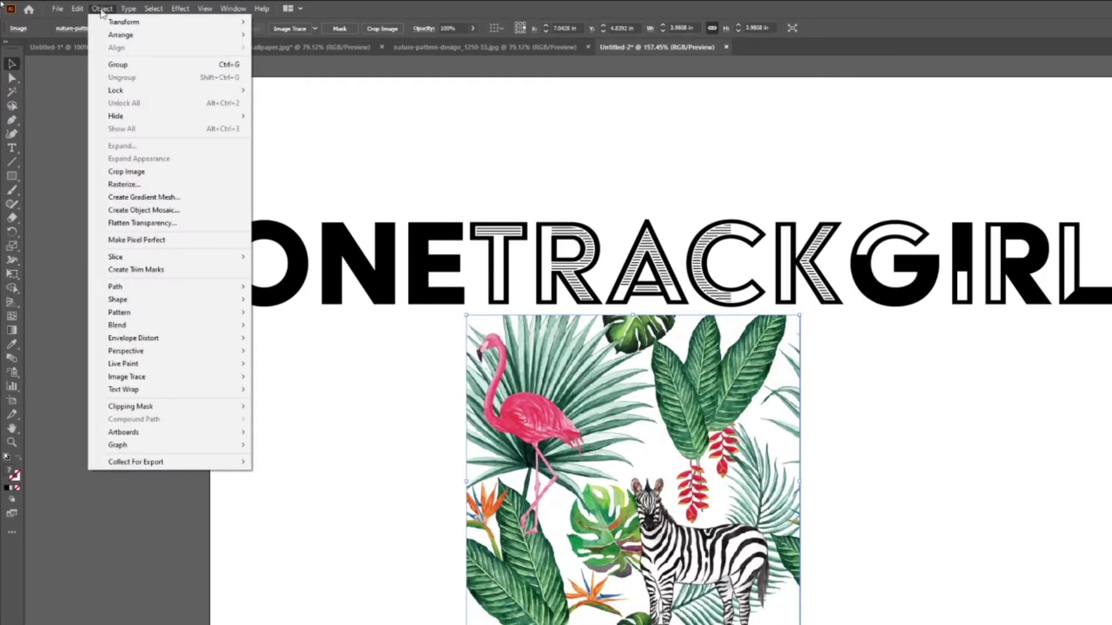
pyautogui.moveTo(232, 313)
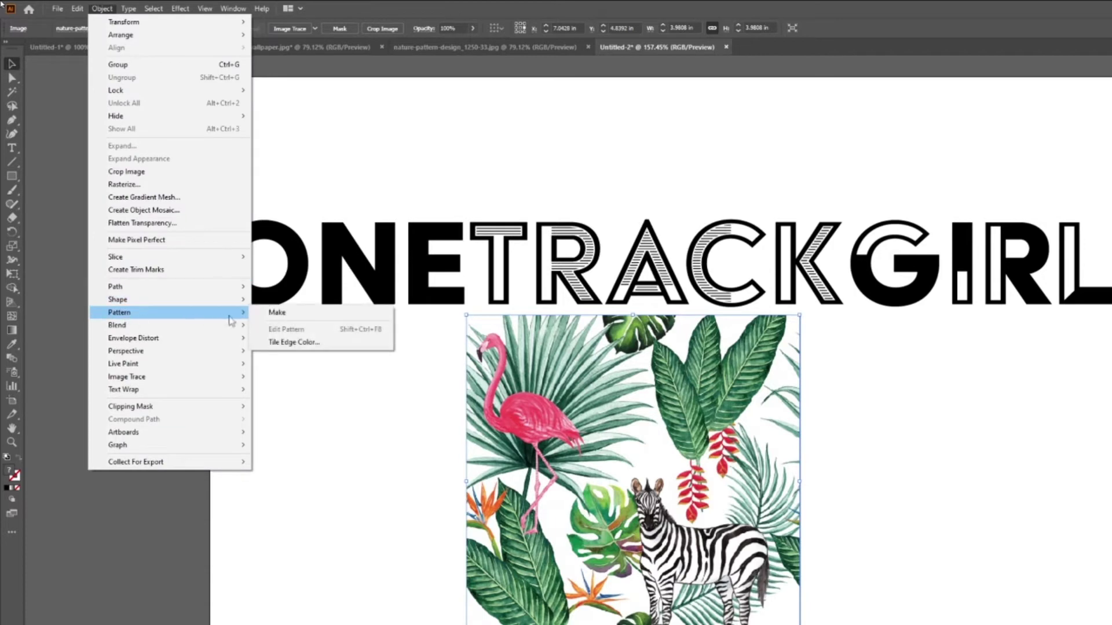
pyautogui.click(272, 311)
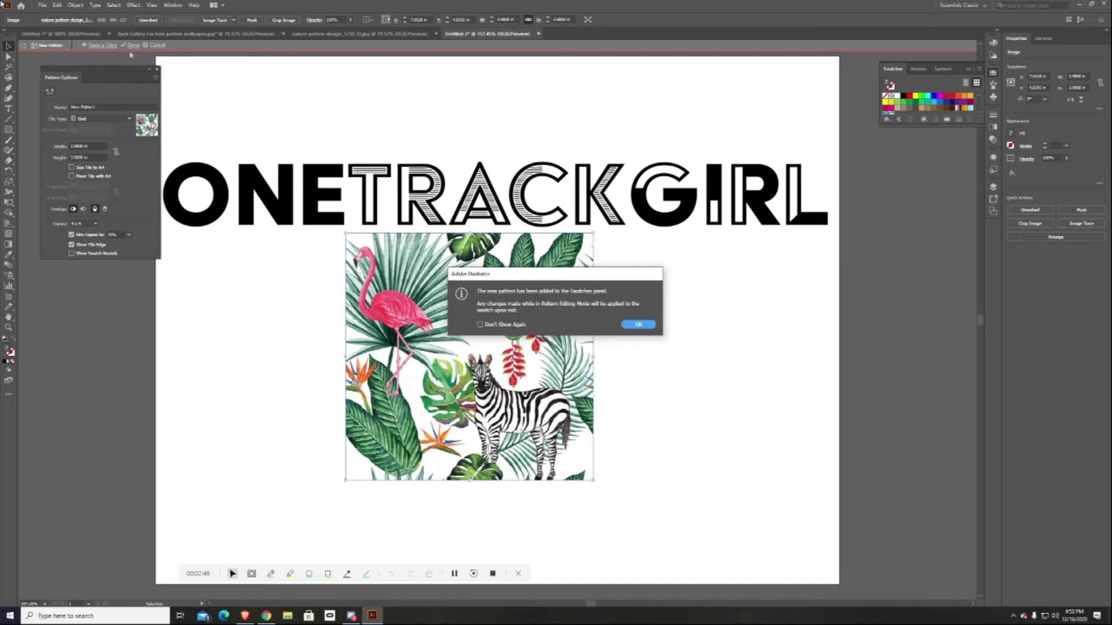
pyautogui.click(638, 325)
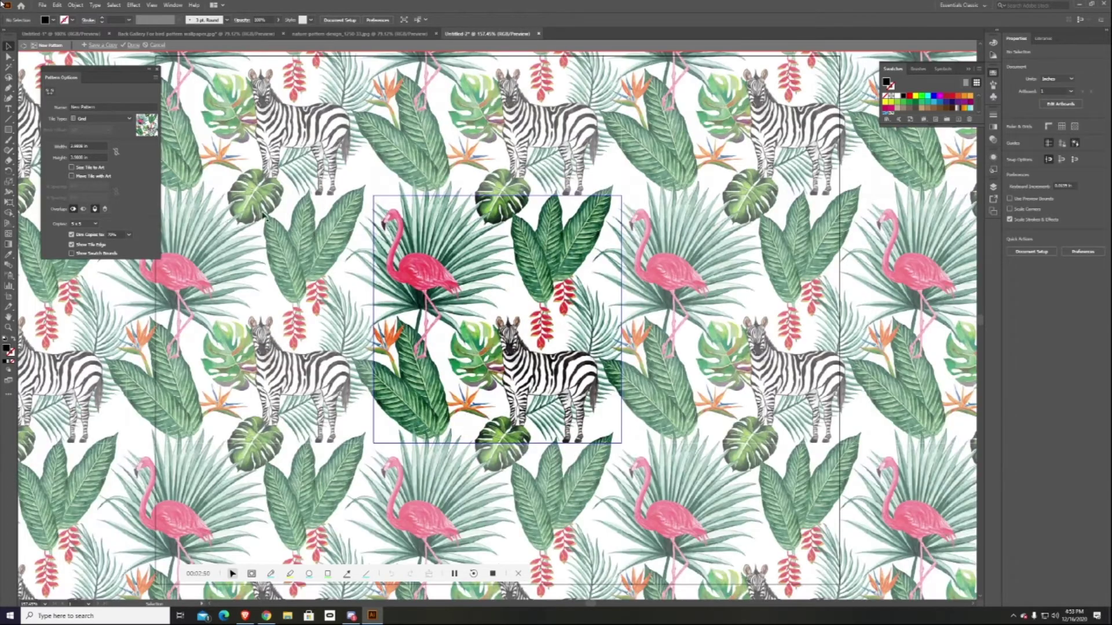
# Try the Brick by Row and Hex by Column tile types for the pattern and return it to Grid.
pyautogui.hotkey('ctrl', '1')
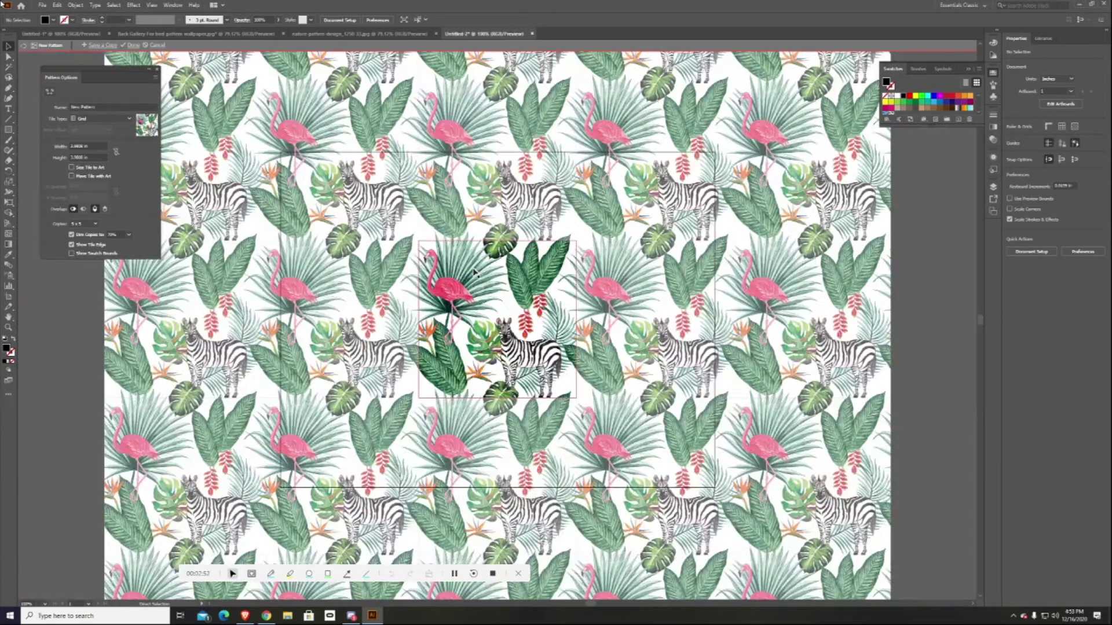
pyautogui.hotkey('ctrl', '-')
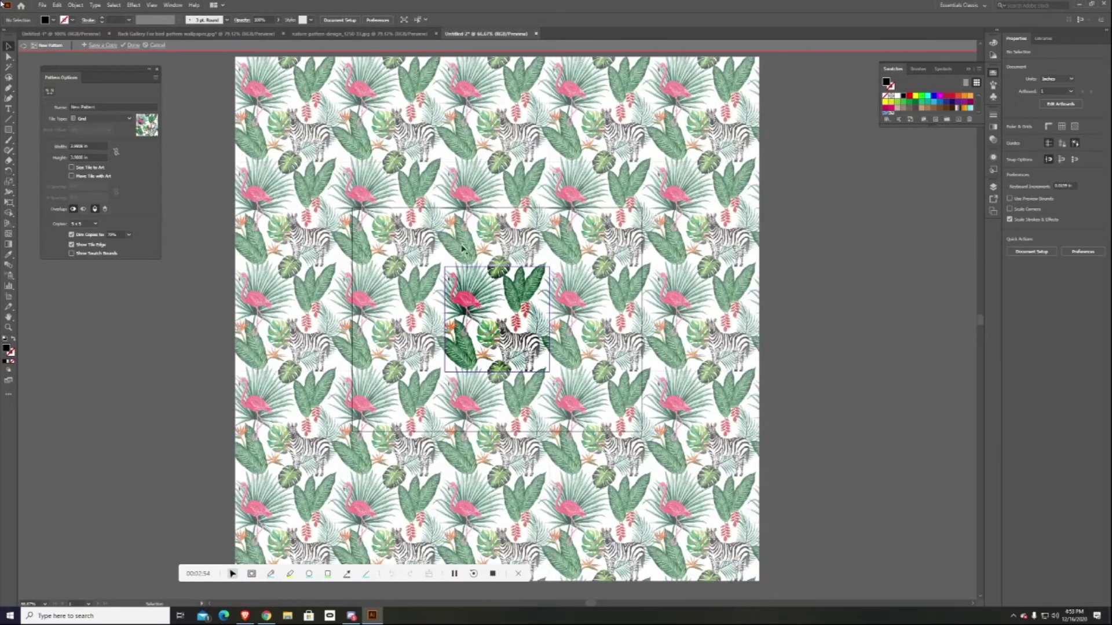
pyautogui.scroll(1, 527, 339)
pyautogui.scroll(-1, 524, 333)
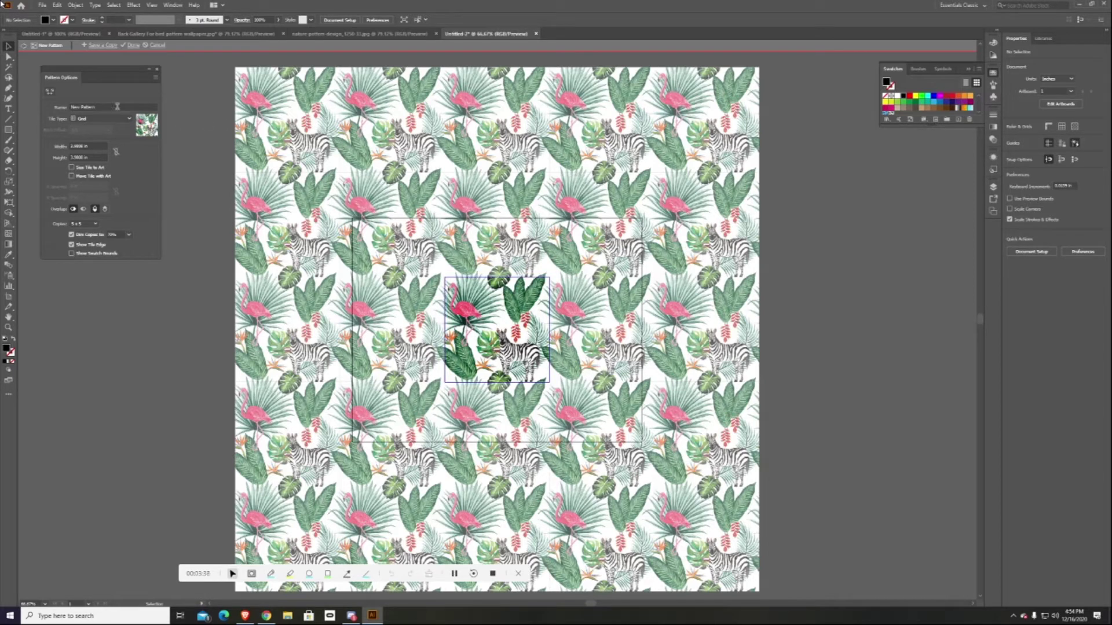
pyautogui.click(110, 118)
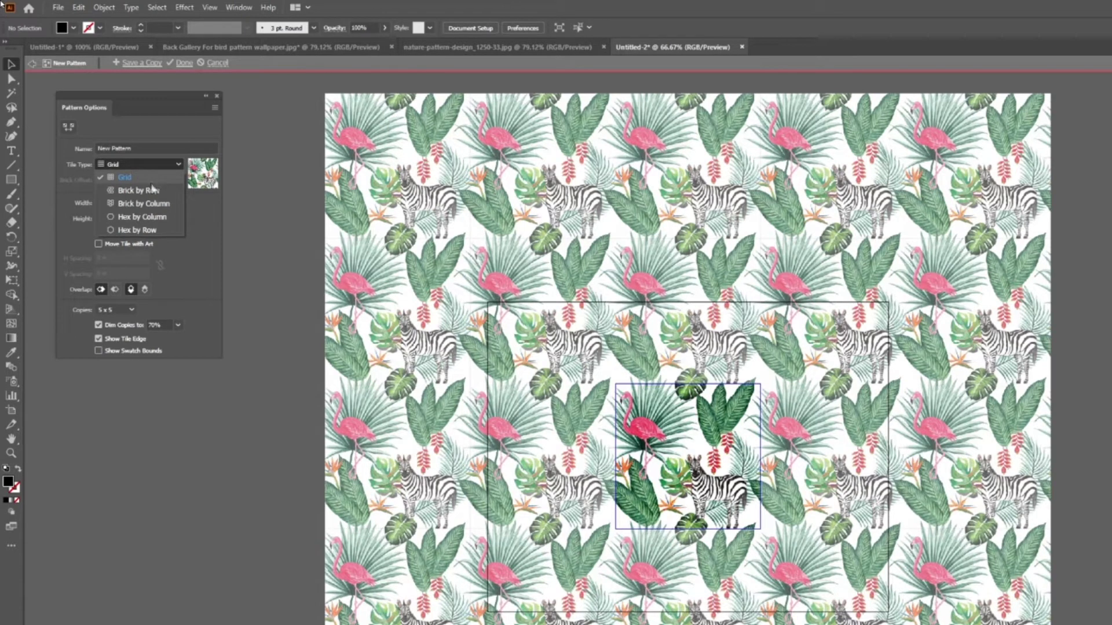
pyautogui.click(135, 191)
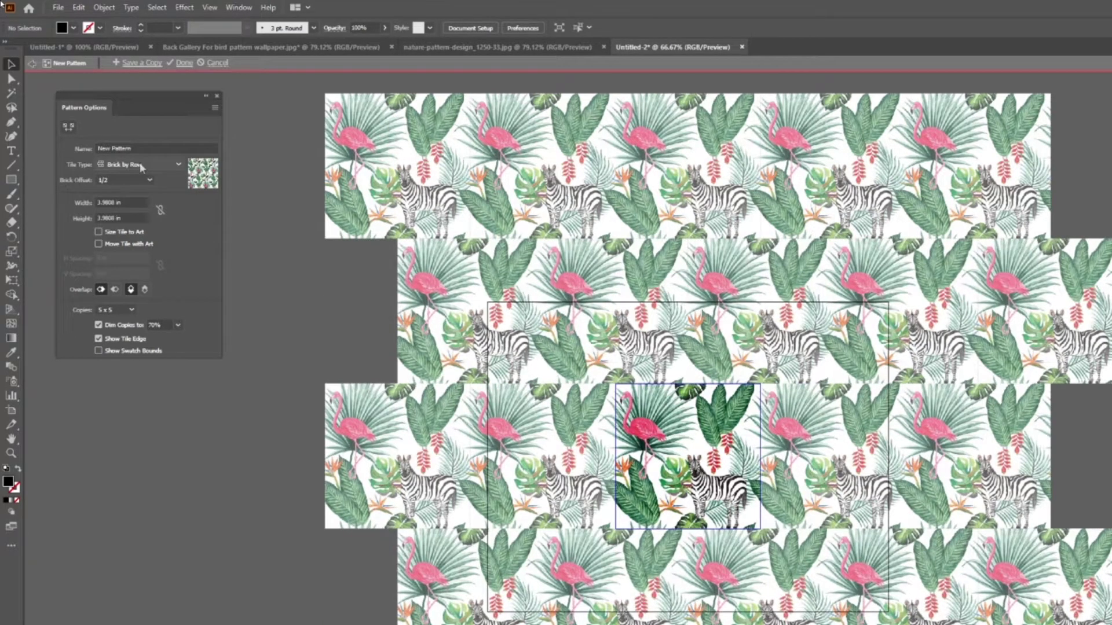
pyautogui.click(141, 166)
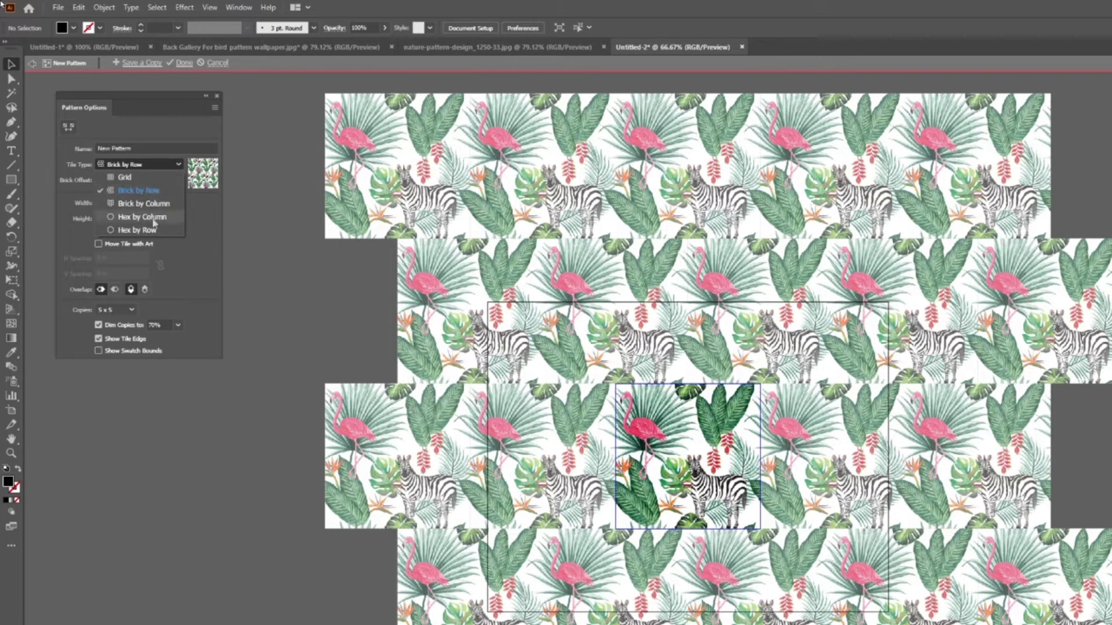
pyautogui.click(142, 217)
pyautogui.click(162, 164)
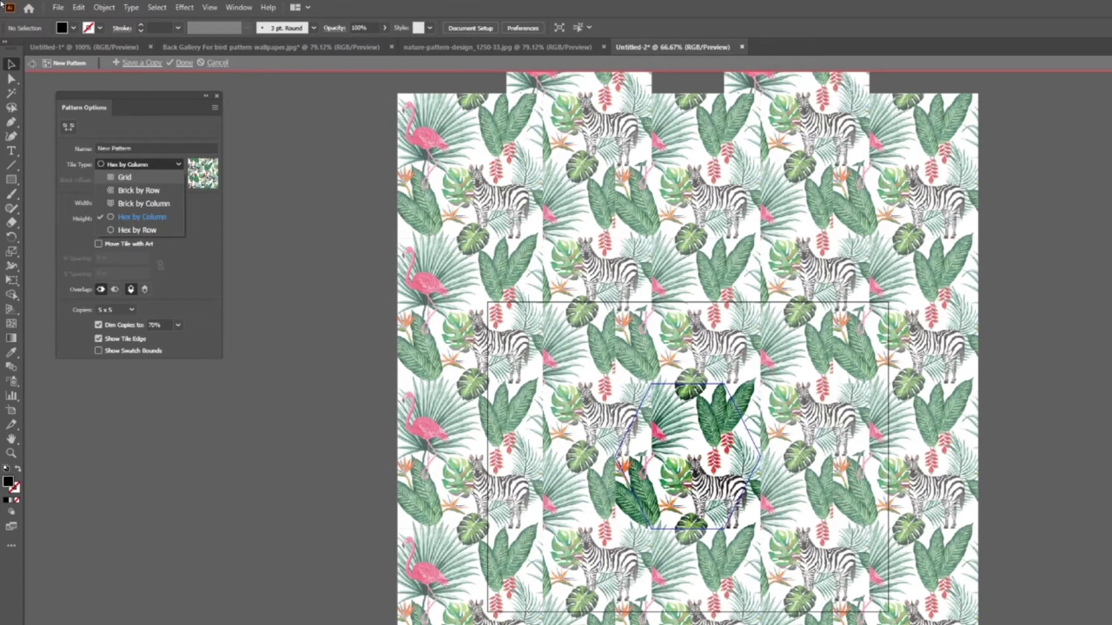
pyautogui.click(125, 178)
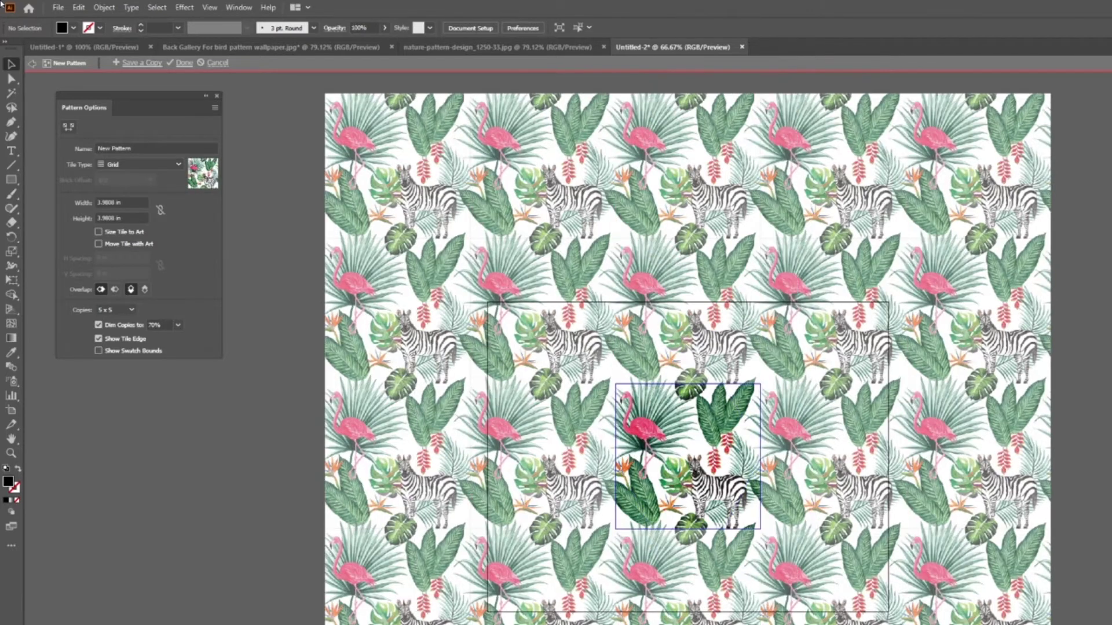
# Try a pattern tile width of 8 in and height of 4 in, and undo both size changes.
pyautogui.click(132, 201)
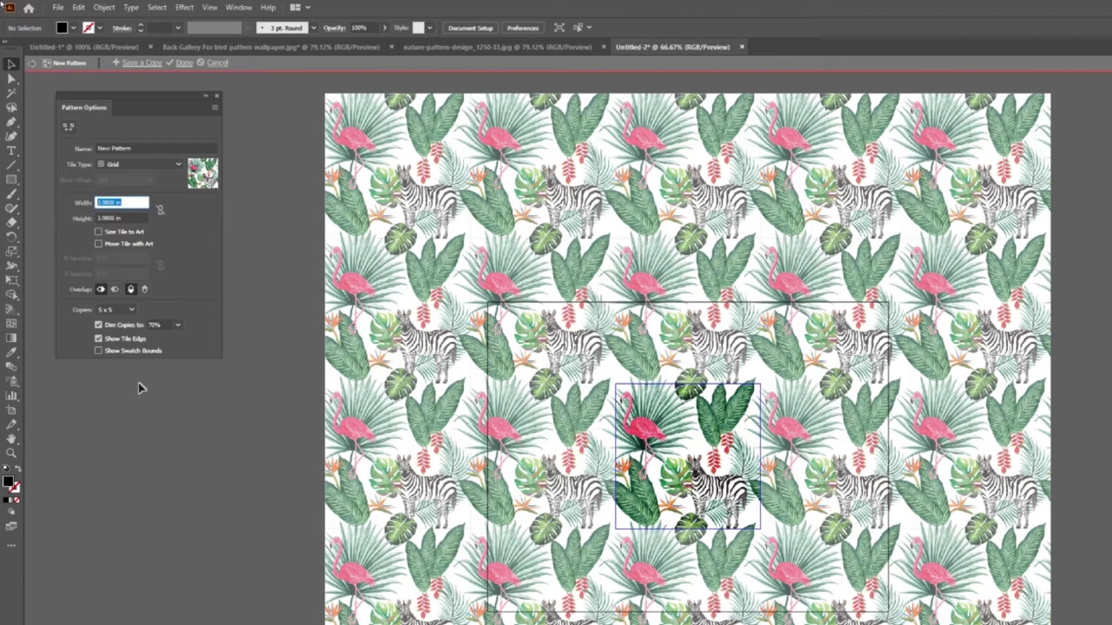
pyautogui.write('8')
pyautogui.press('Tab')
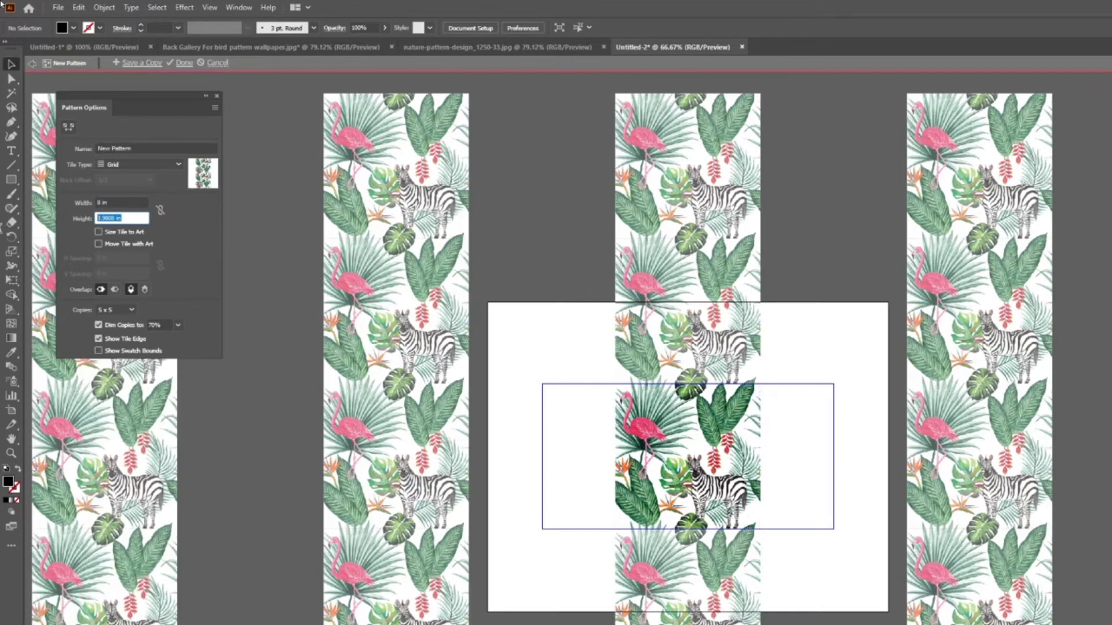
pyautogui.write('4')
pyautogui.press('Return')
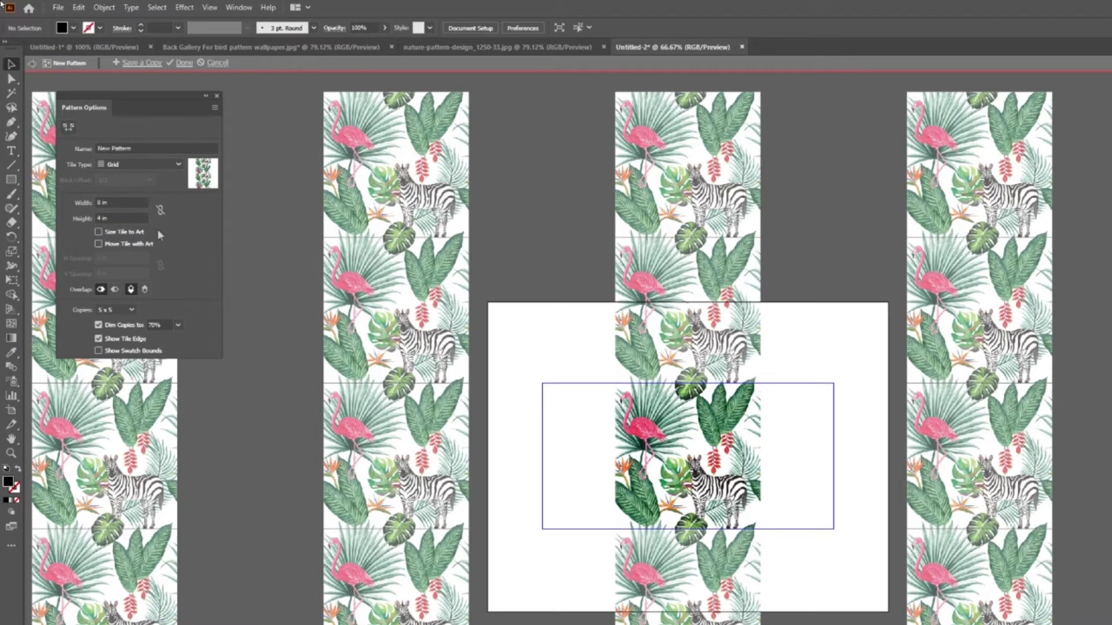
pyautogui.hotkey('ctrl', 'z')
pyautogui.hotkey('ctrl', 'z')
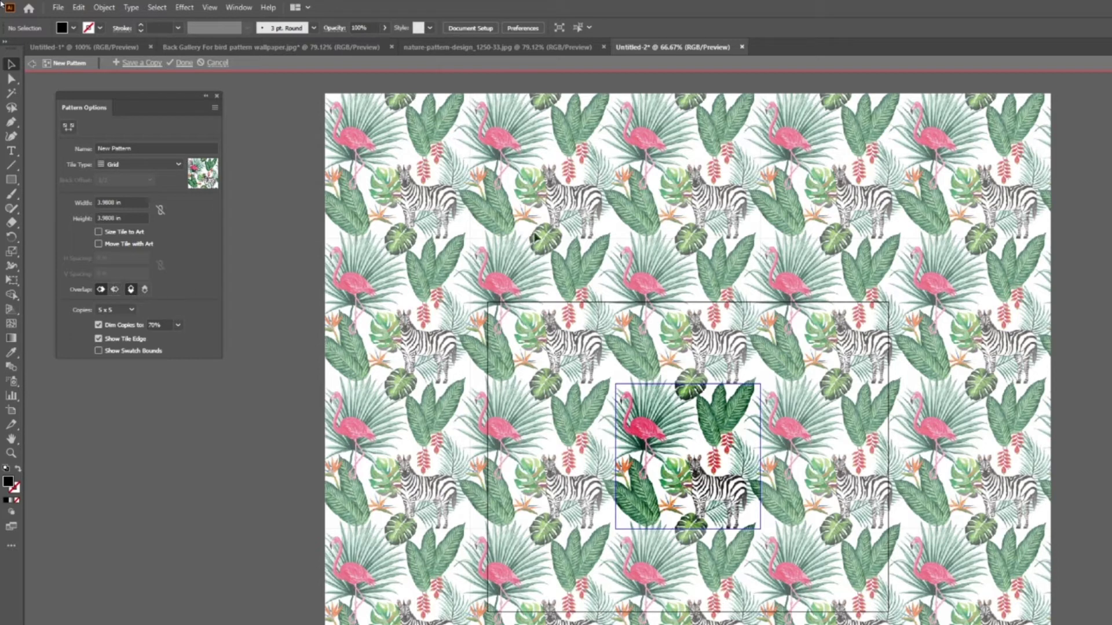
# Compare 3 x 3 and 1 x 3 pattern copies, settle on 3 x 3, and finish editing the pattern.
pyautogui.click(112, 311)
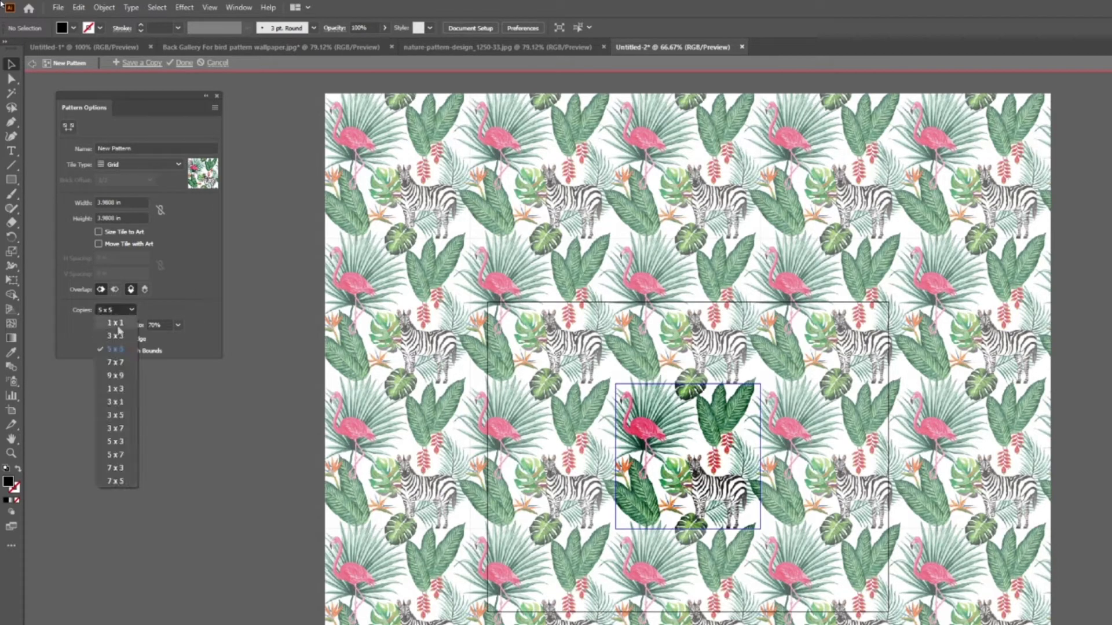
pyautogui.click(124, 337)
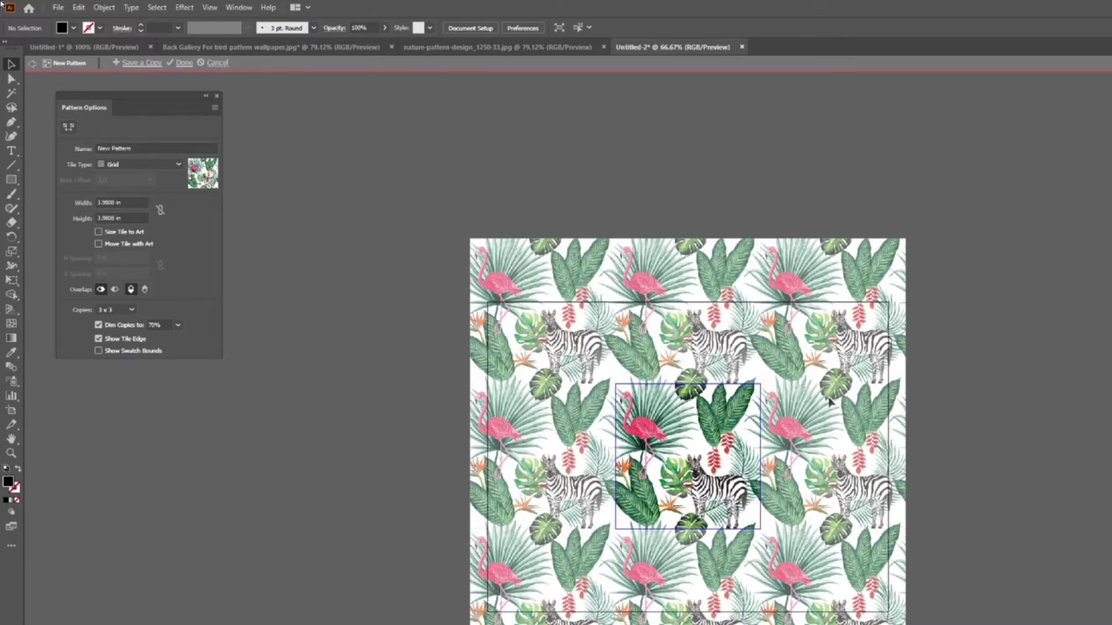
pyautogui.click(115, 309)
pyautogui.click(115, 388)
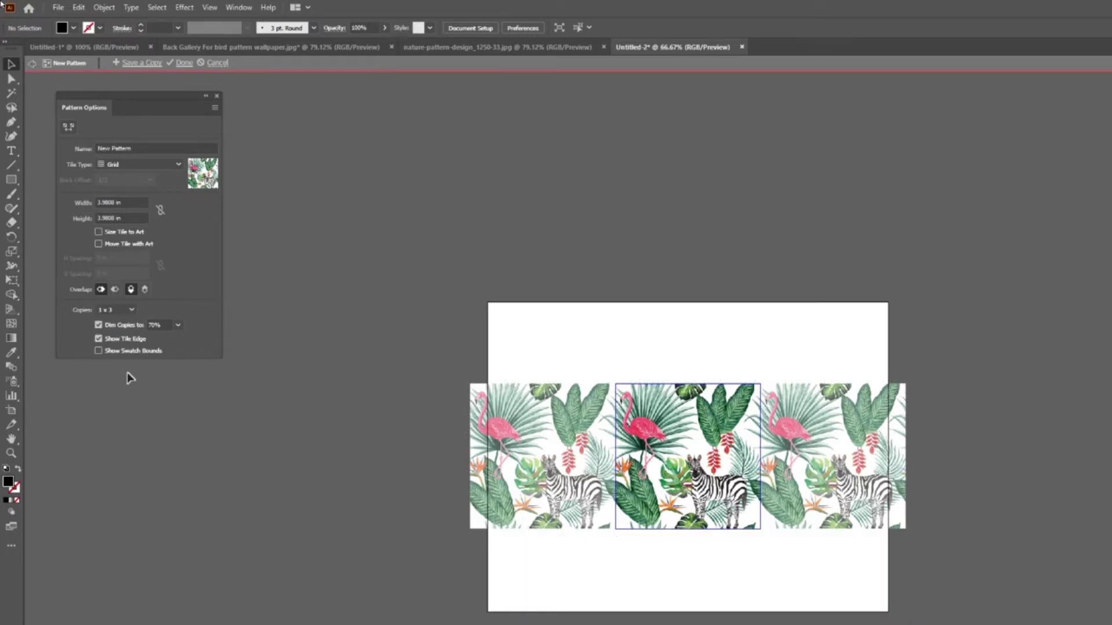
pyautogui.click(127, 310)
pyautogui.click(130, 335)
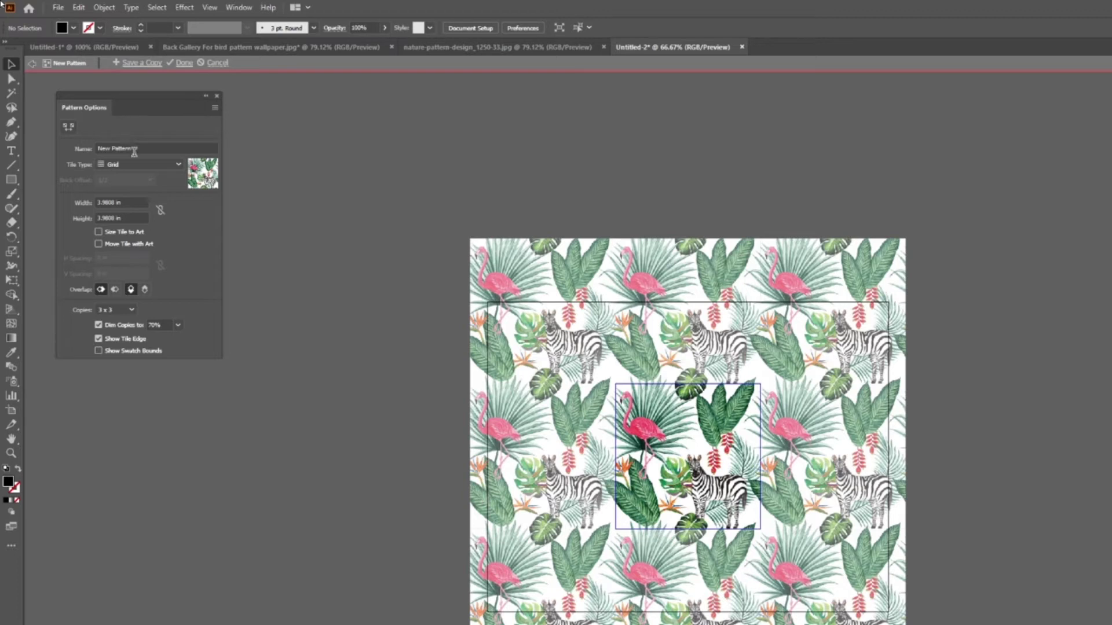
pyautogui.click(182, 64)
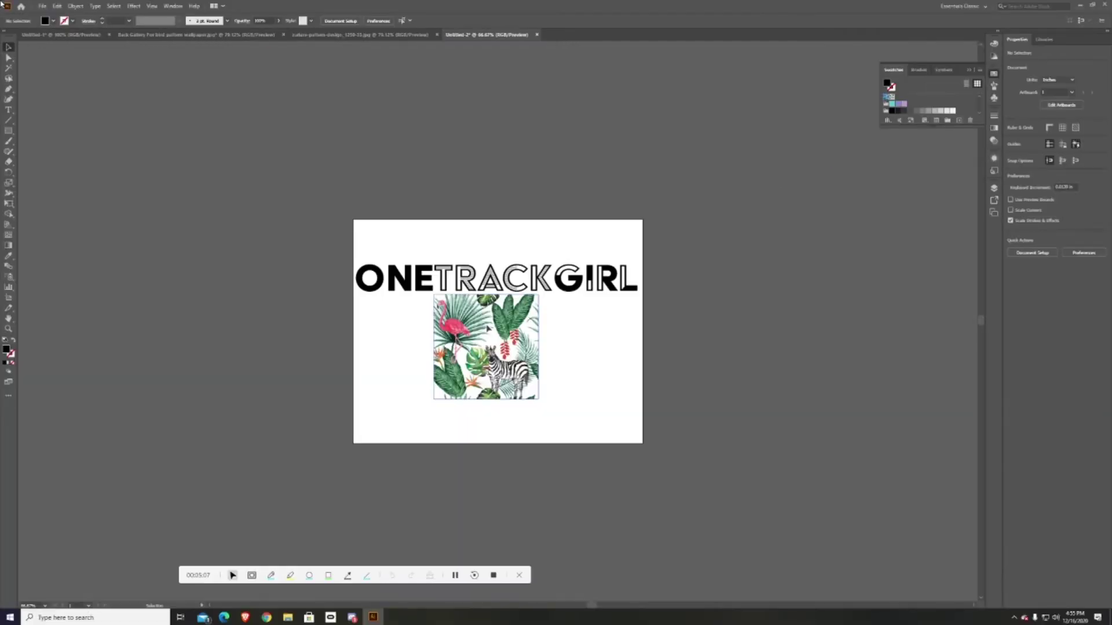
# Delete the original flamingo and zebra image from the artboard.
pyautogui.click(487, 329)
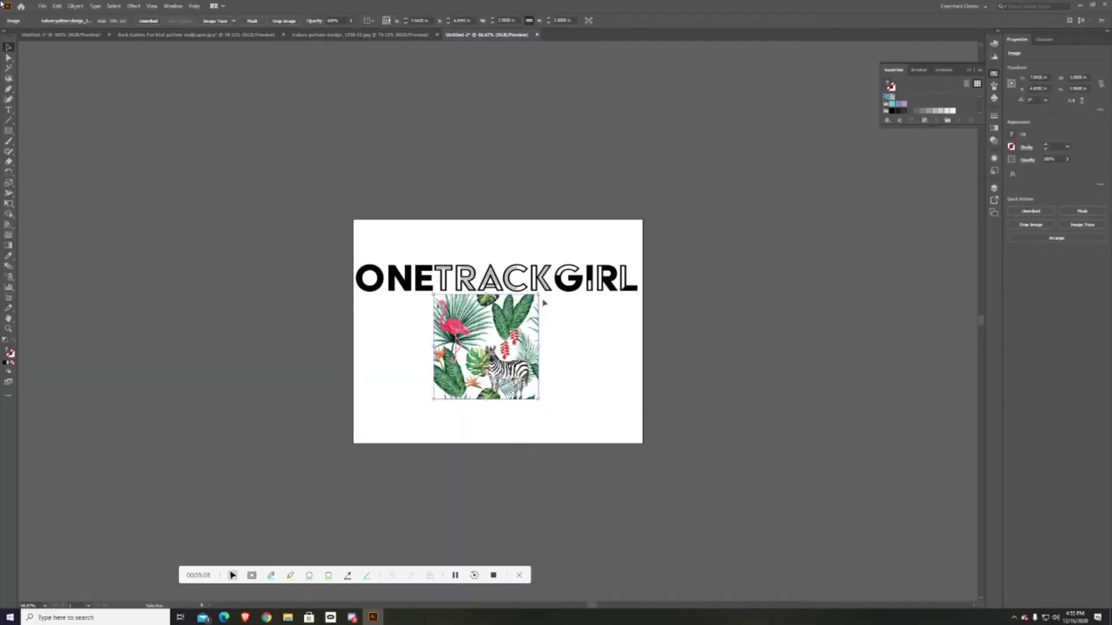
pyautogui.press('Delete')
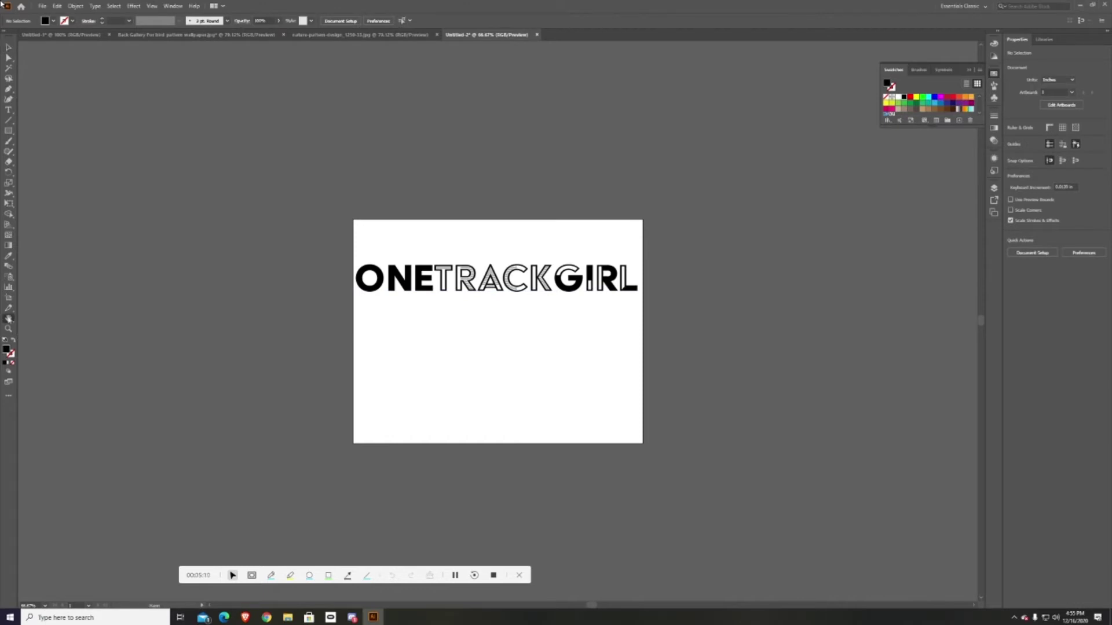
pyautogui.hotkey('ctrl', '0')
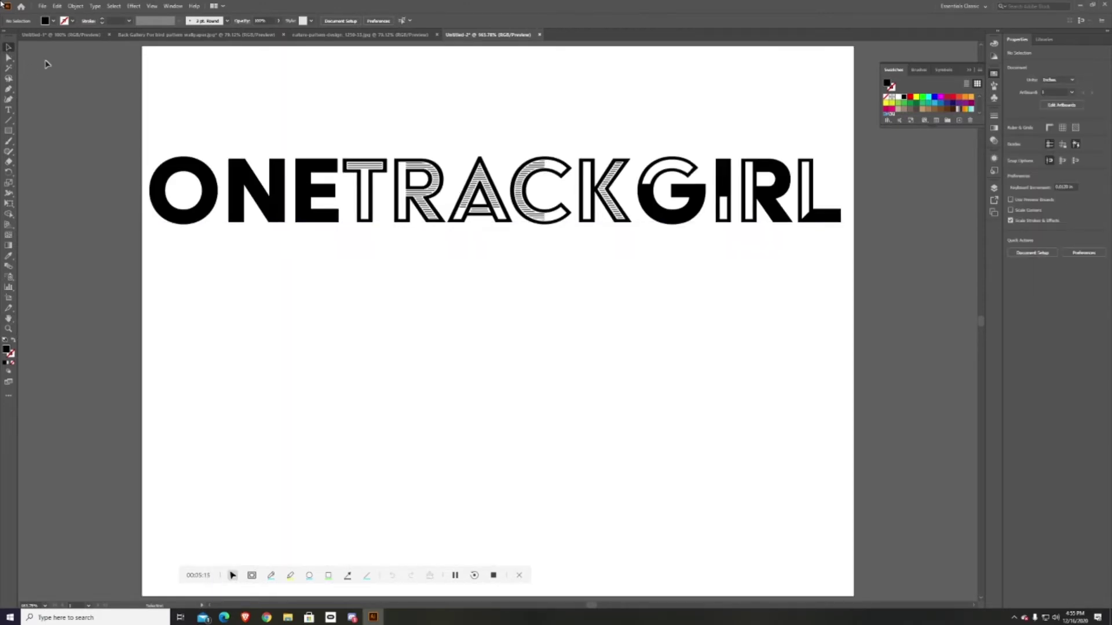
# Fill the ONETRACKGIRL text with the new flamingo and zebra pattern swatch and deselect it.
pyautogui.click(277, 183)
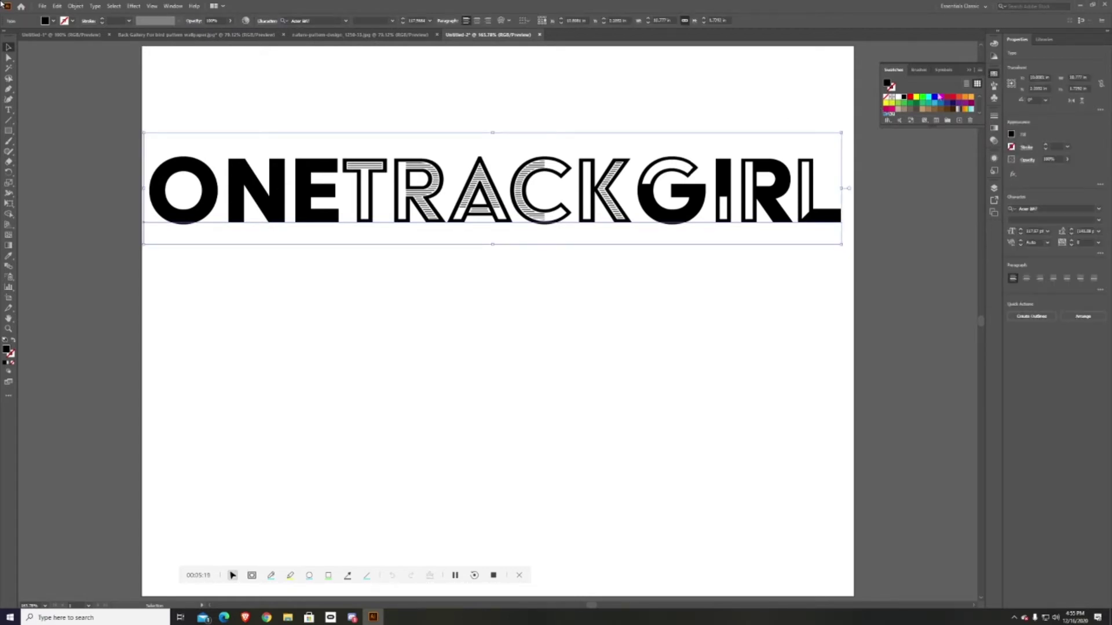
pyautogui.scroll(-2, 891, 114)
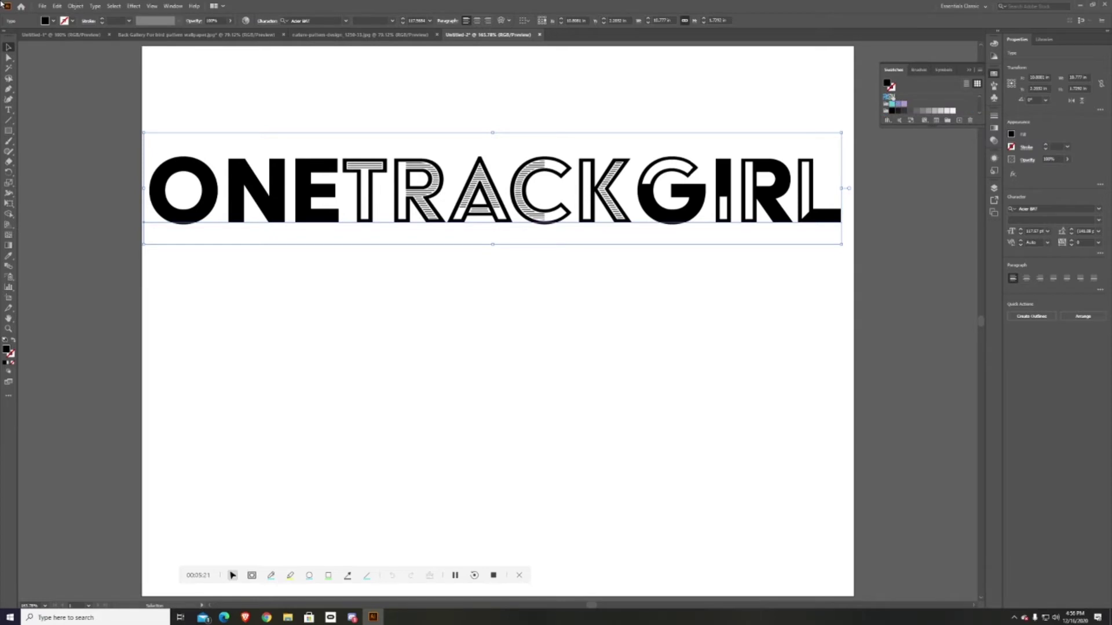
pyautogui.click(892, 98)
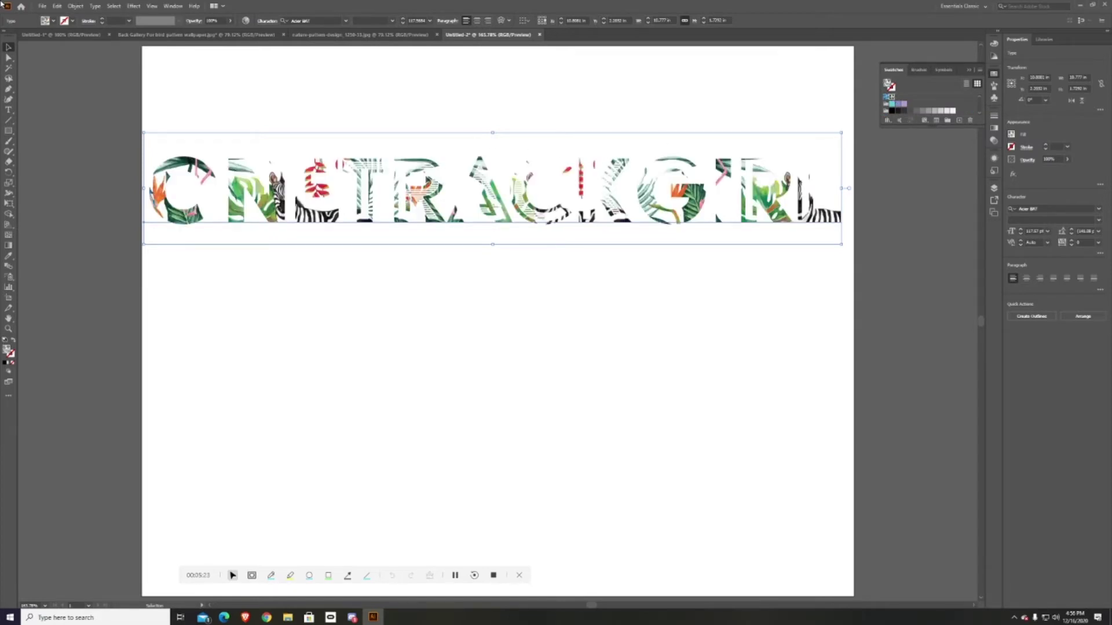
pyautogui.click(621, 154)
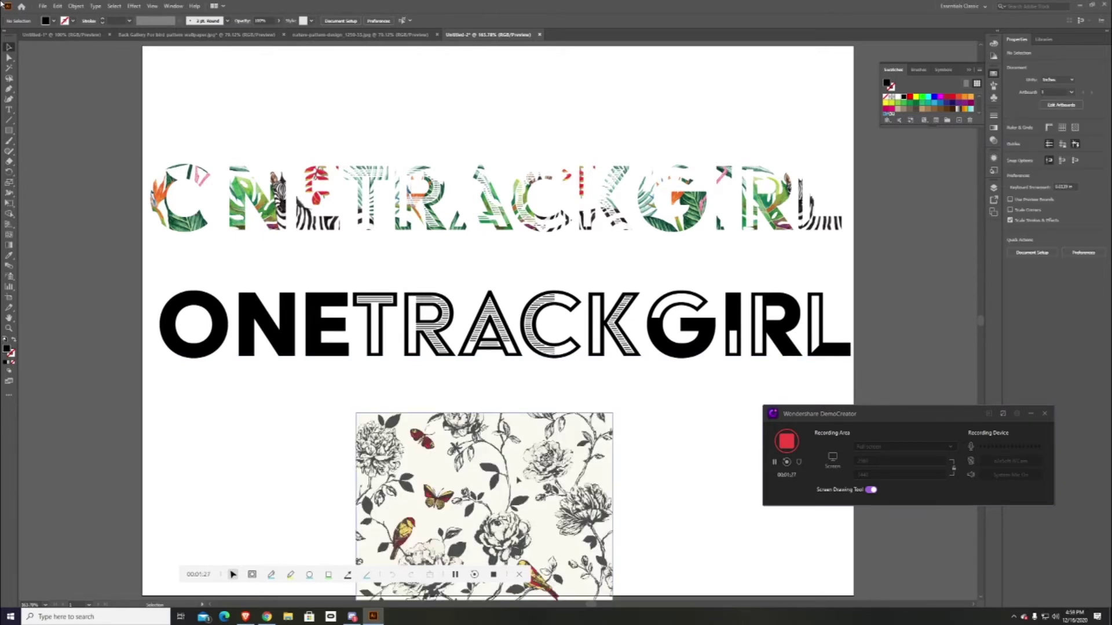
# Move the bird and flower image up on the artboard and enlarge it to about 5.5 in square.
pyautogui.moveTo(518, 478); pyautogui.dragTo(520, 341)
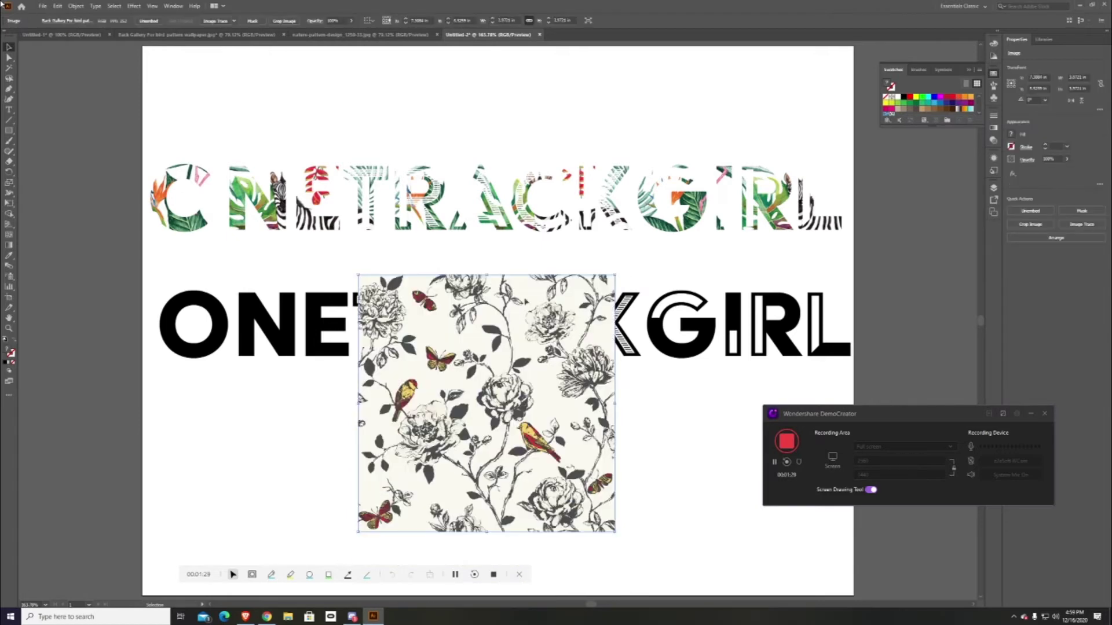
pyautogui.moveTo(357, 274); pyautogui.dragTo(150, 117)
pyautogui.moveTo(448, 324); pyautogui.dragTo(394, 333)
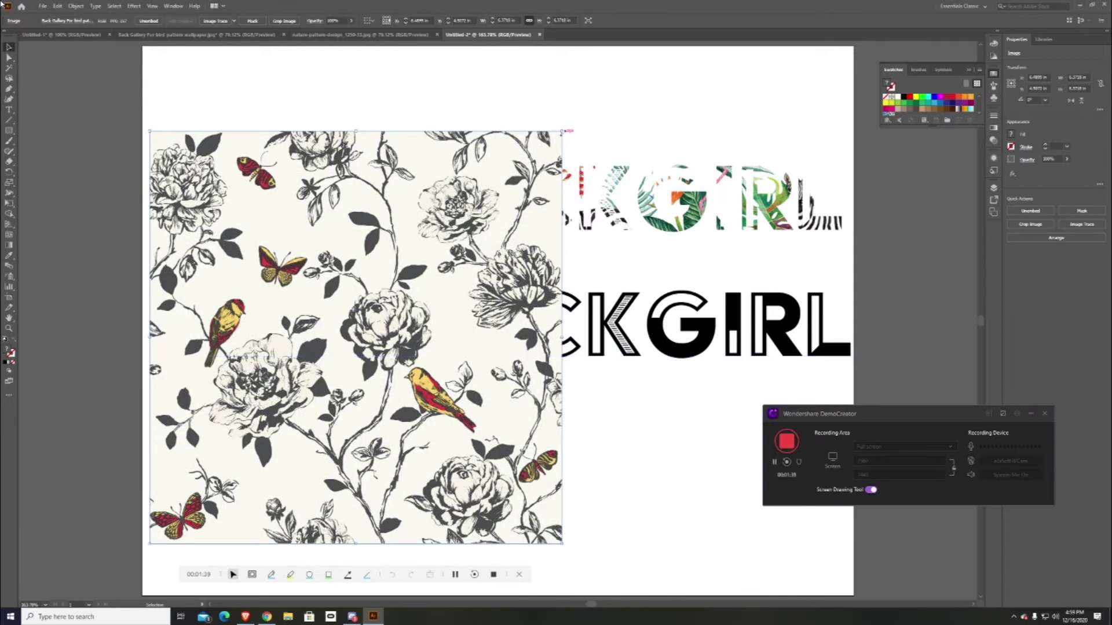
pyautogui.moveTo(565, 128); pyautogui.dragTo(630, 190)
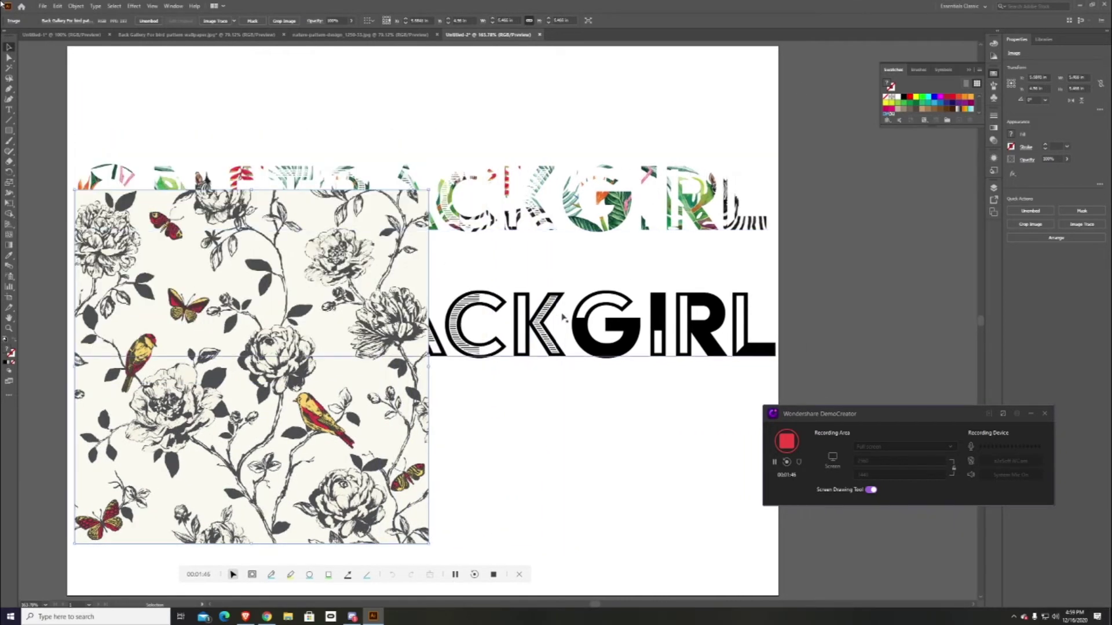
# Scale the black ONETRACKGIRL text down to about 5.3 in wide and bring it in front of the bird and flower image.
pyautogui.click(741, 294)
pyautogui.moveTo(778, 265); pyautogui.dragTo(422, 325)
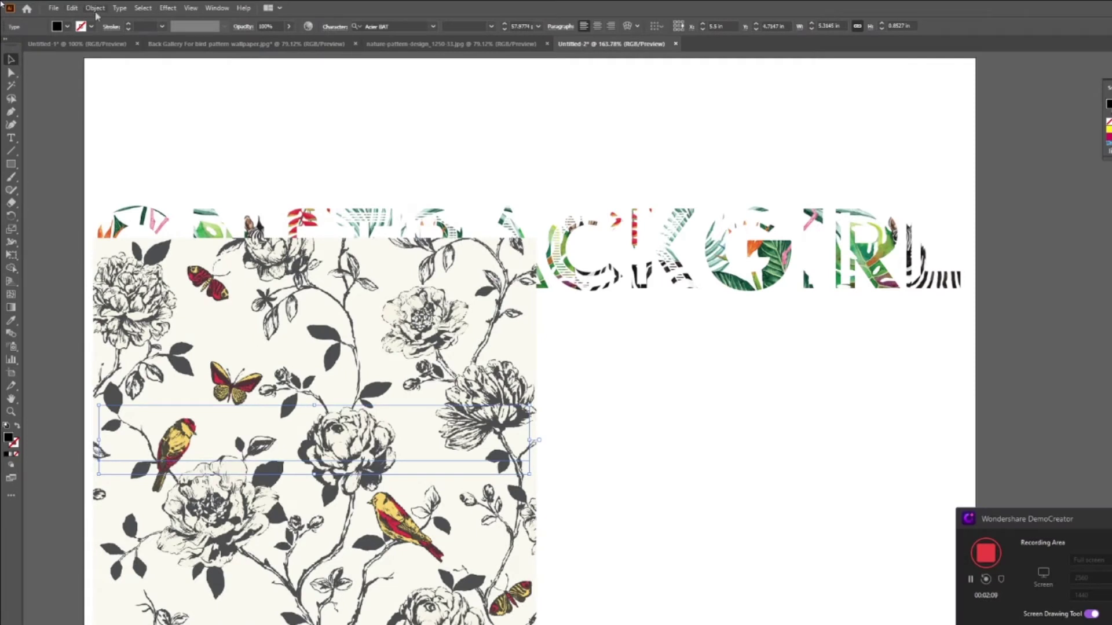
pyautogui.click(96, 9)
pyautogui.moveTo(116, 35)
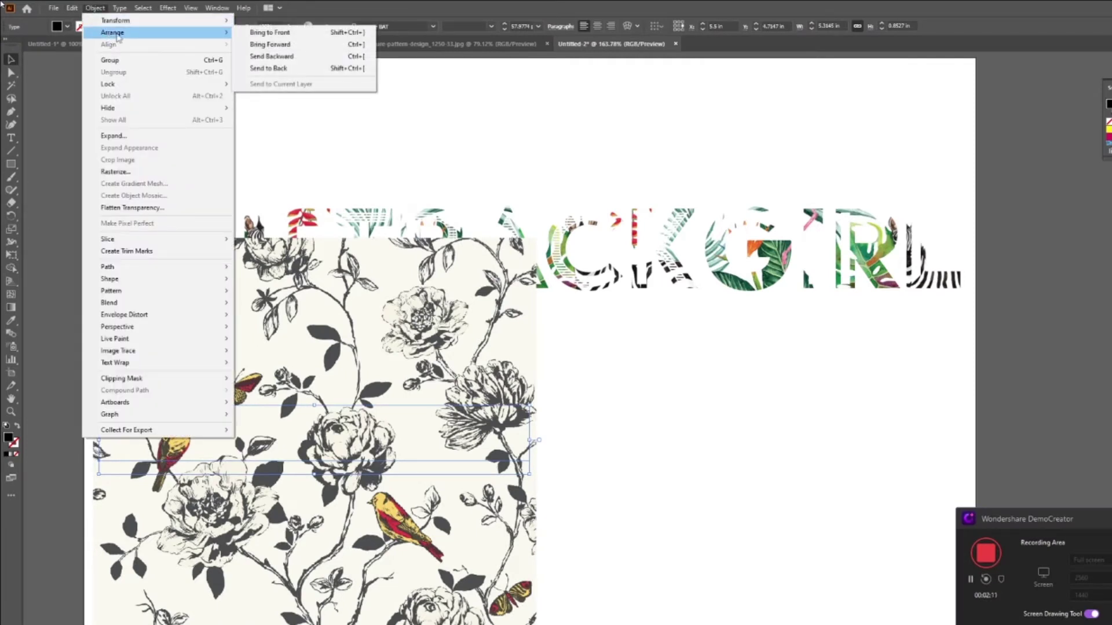
pyautogui.click(270, 32)
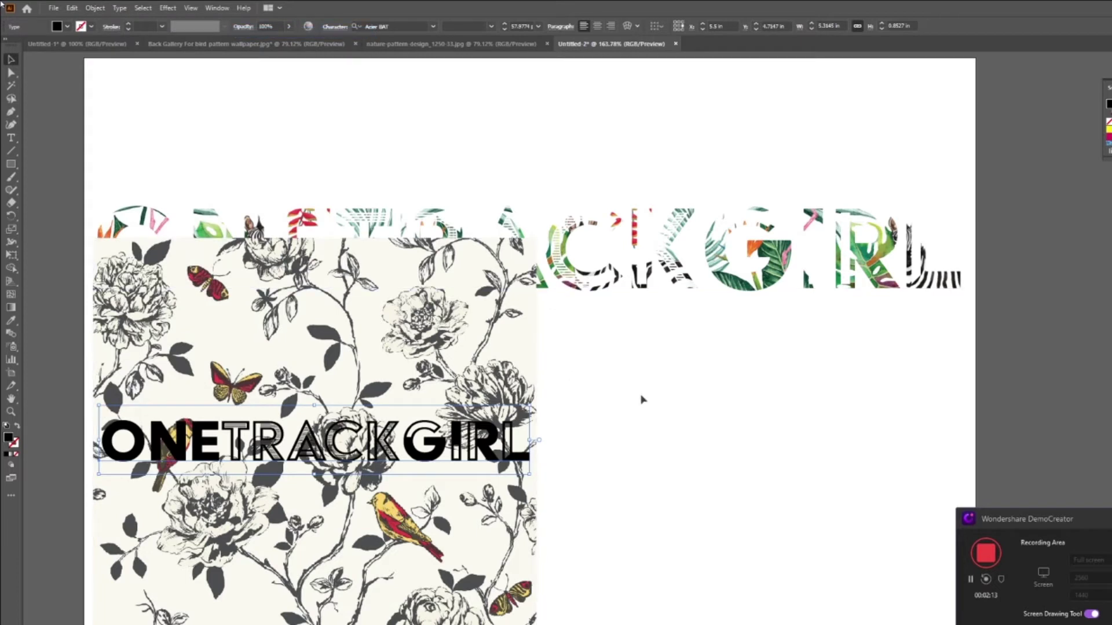
# Select the text together with the bird and flower image and make a clipping mask from them.
pyautogui.click(741, 553)
pyautogui.moveTo(738, 551); pyautogui.dragTo(67, 398)
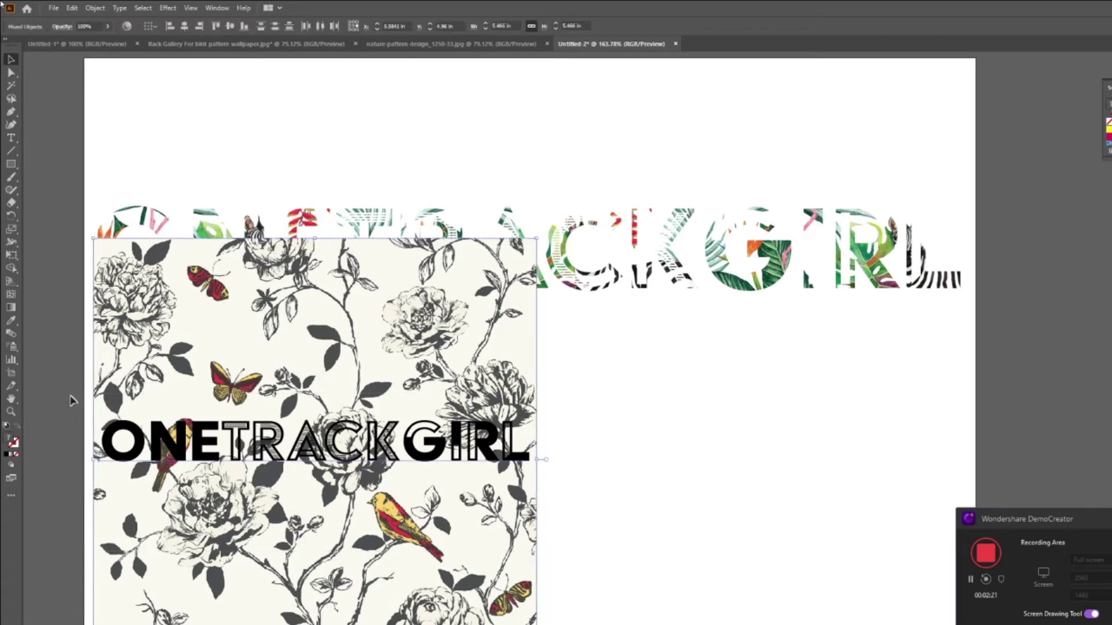
pyautogui.rightClick(205, 444)
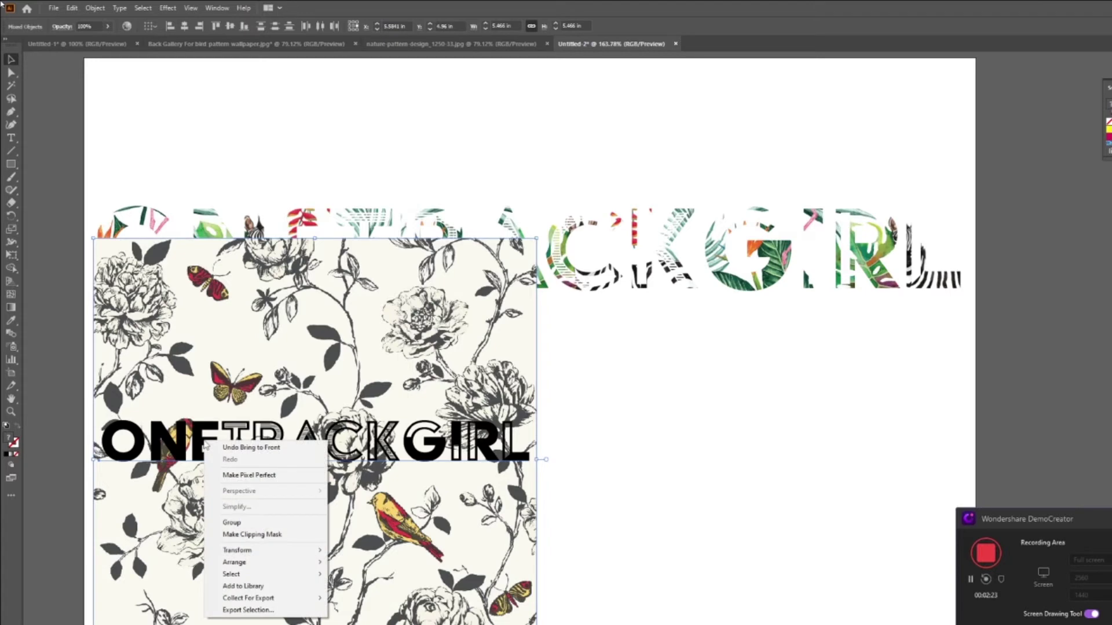
pyautogui.click(282, 534)
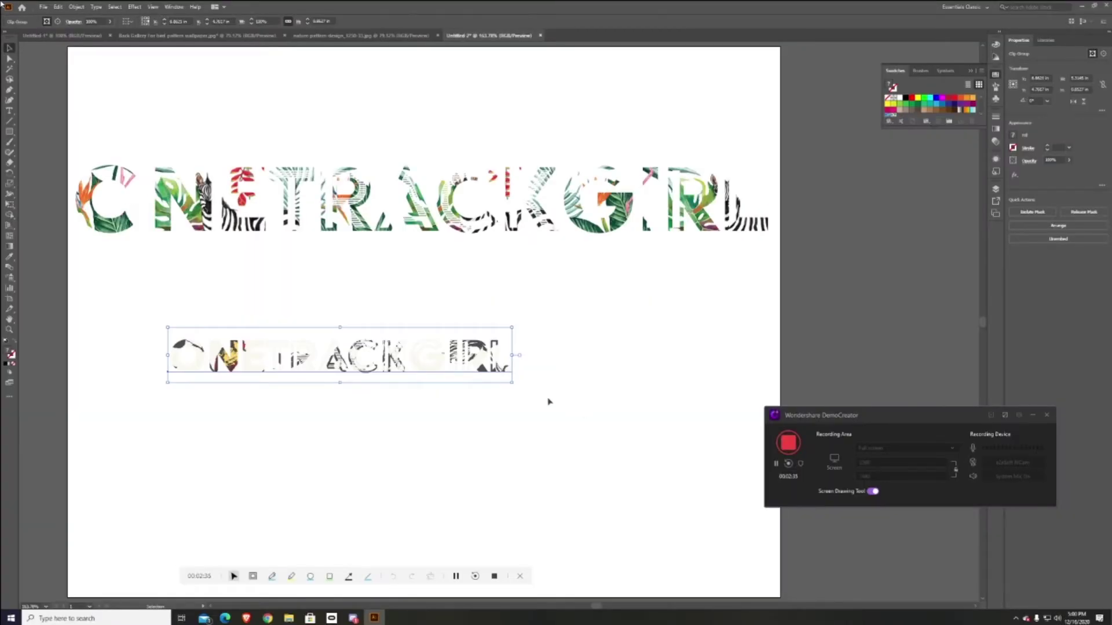
# Try moving the clipped bird and flower text around the artboard.
pyautogui.moveTo(466, 451); pyautogui.dragTo(671, 424)
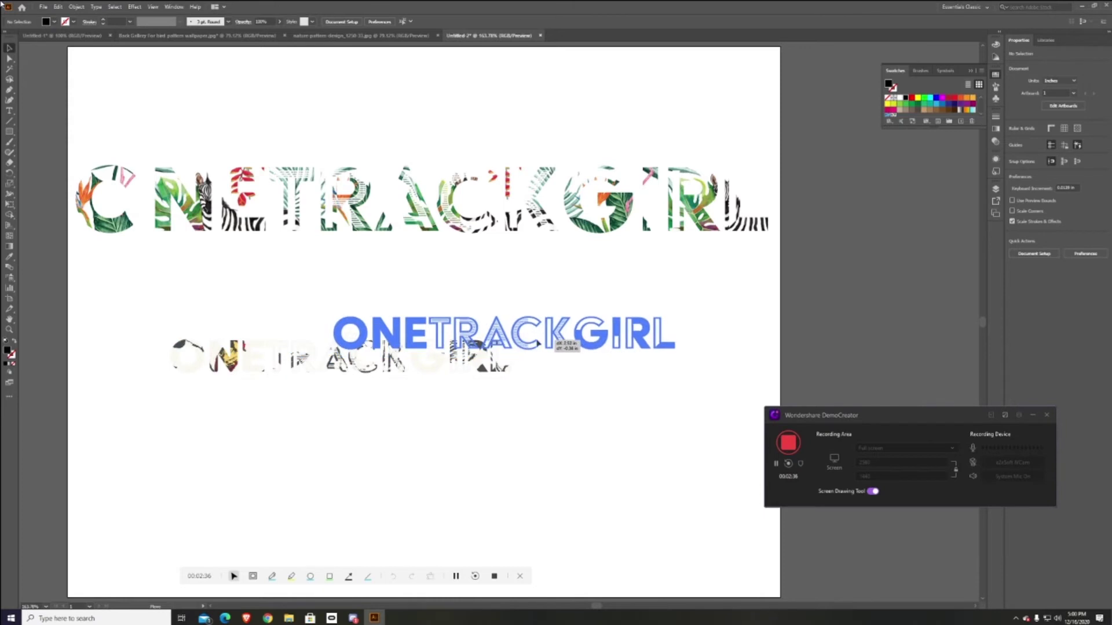
pyautogui.moveTo(538, 344); pyautogui.dragTo(537, 343)
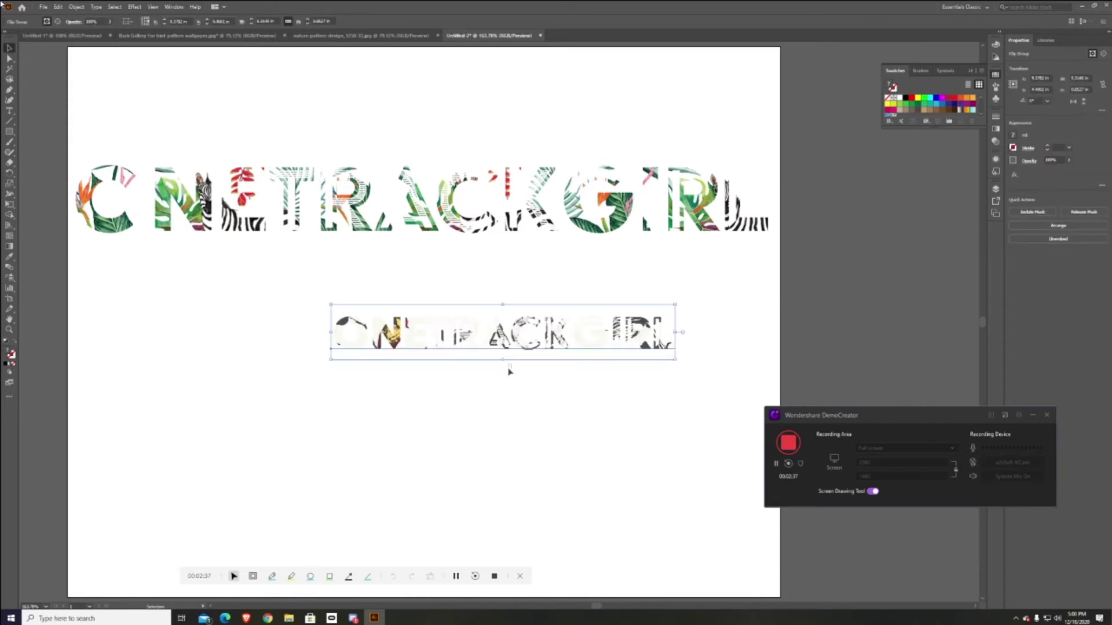
pyautogui.moveTo(490, 371); pyautogui.dragTo(386, 352)
pyautogui.moveTo(496, 317); pyautogui.dragTo(887, 254)
pyautogui.moveTo(887, 254); pyautogui.dragTo(833, 241)
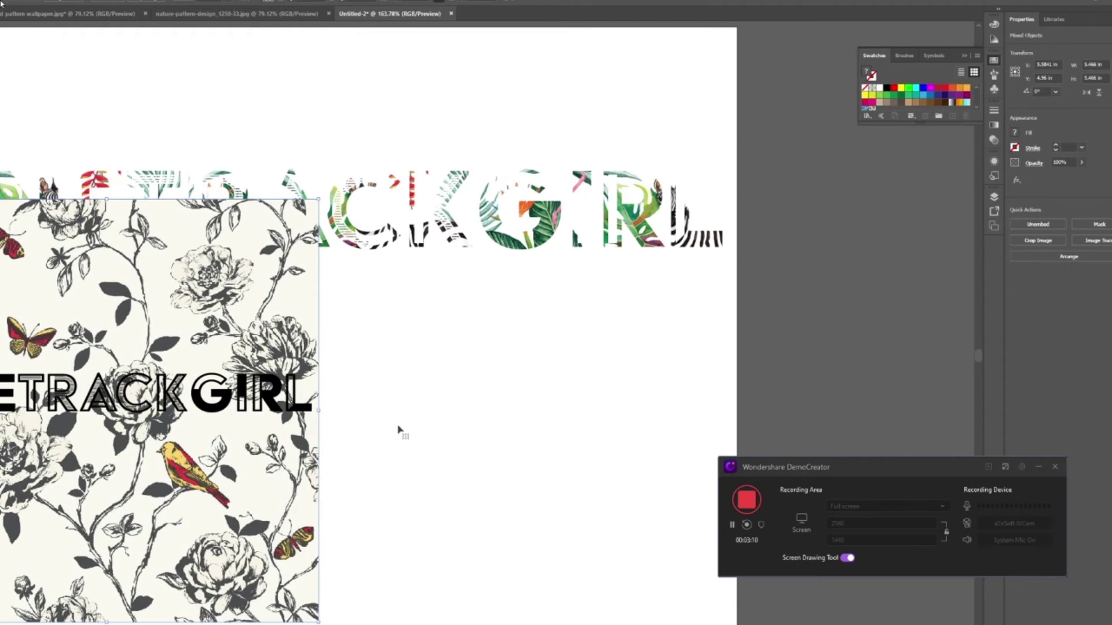
# Deselect everything and add a new layer above Layer 1.
pyautogui.click(418, 431)
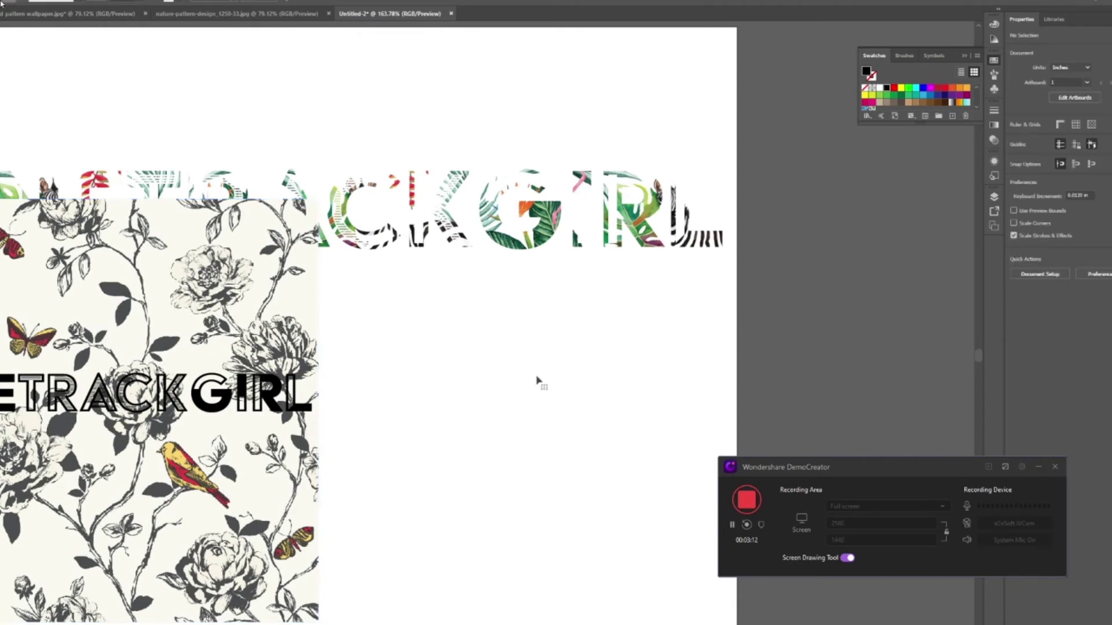
pyautogui.click(993, 198)
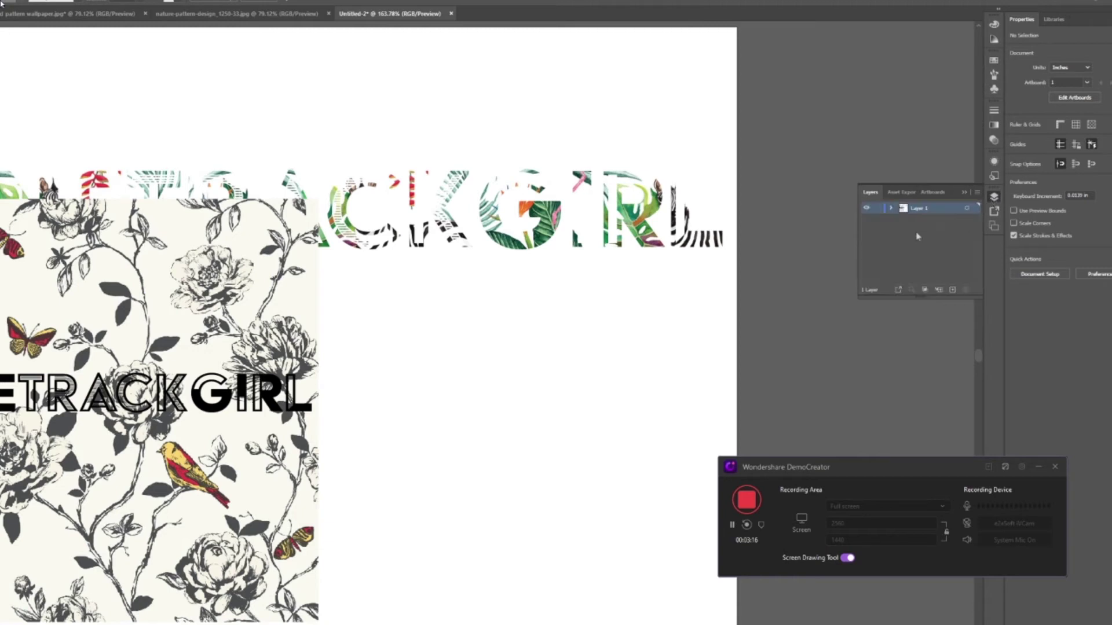
pyautogui.click(950, 291)
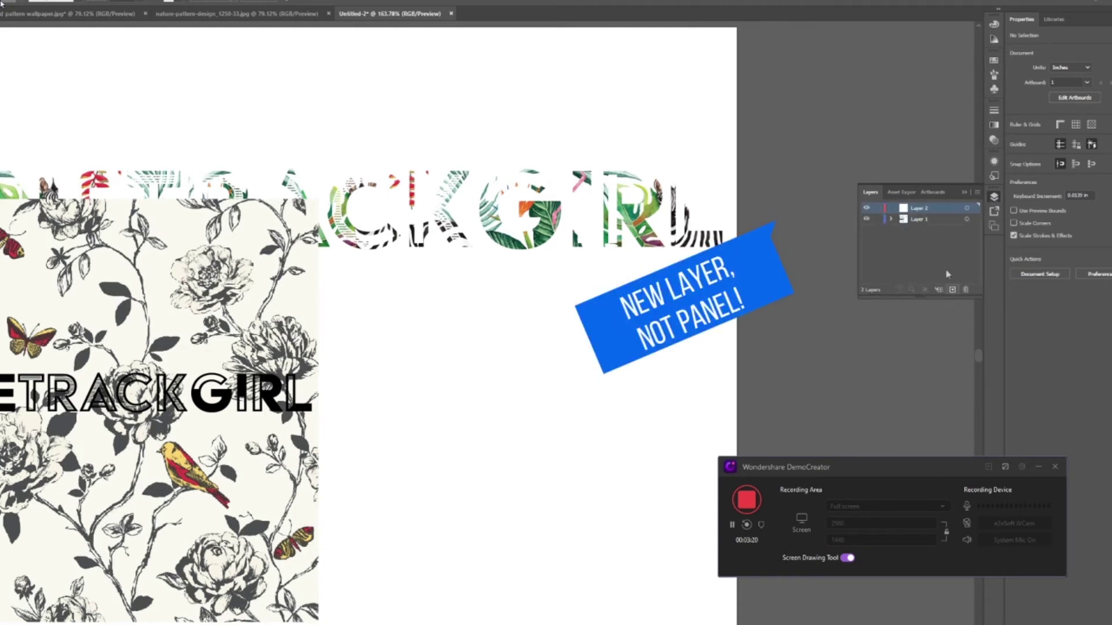
# Move the bird and flower image and the black text into Layer 2, with the text above the image.
pyautogui.click(892, 219)
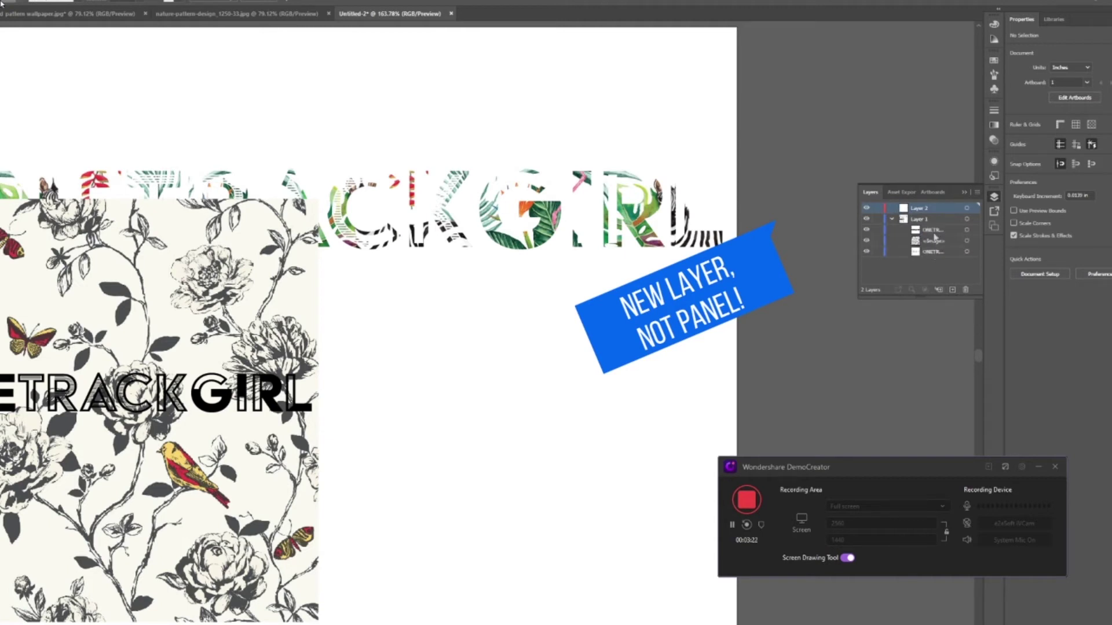
pyautogui.click(933, 210)
pyautogui.moveTo(933, 213)
pyautogui.mouseDown()
pyautogui.moveTo(927, 220)
pyautogui.moveTo(926, 209)
pyautogui.mouseUp()
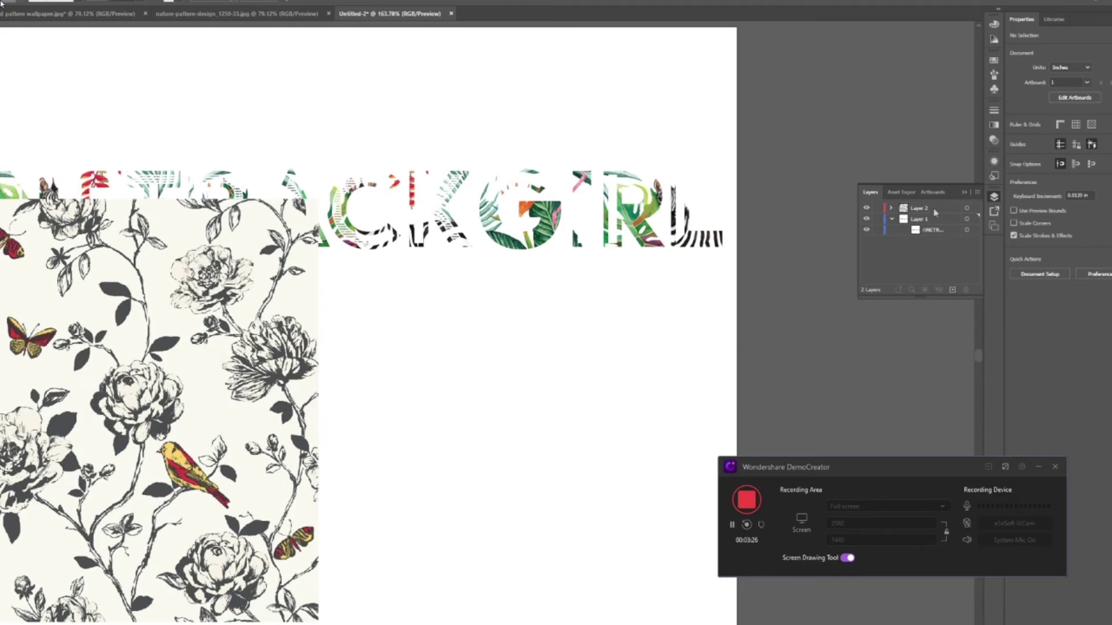
pyautogui.click(891, 209)
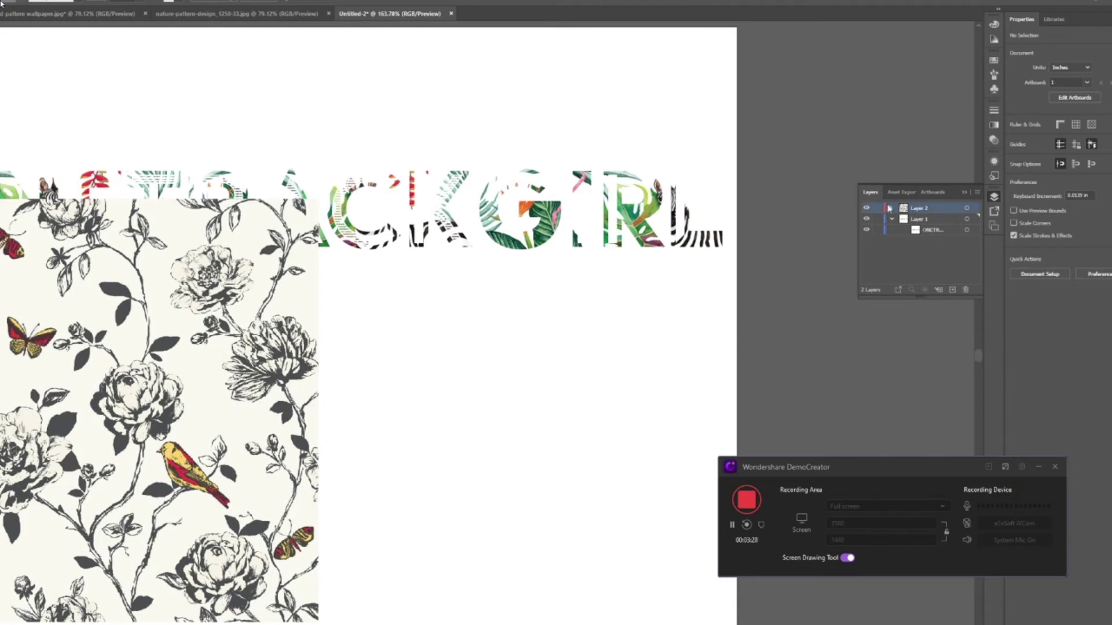
pyautogui.moveTo(928, 234); pyautogui.dragTo(930, 215)
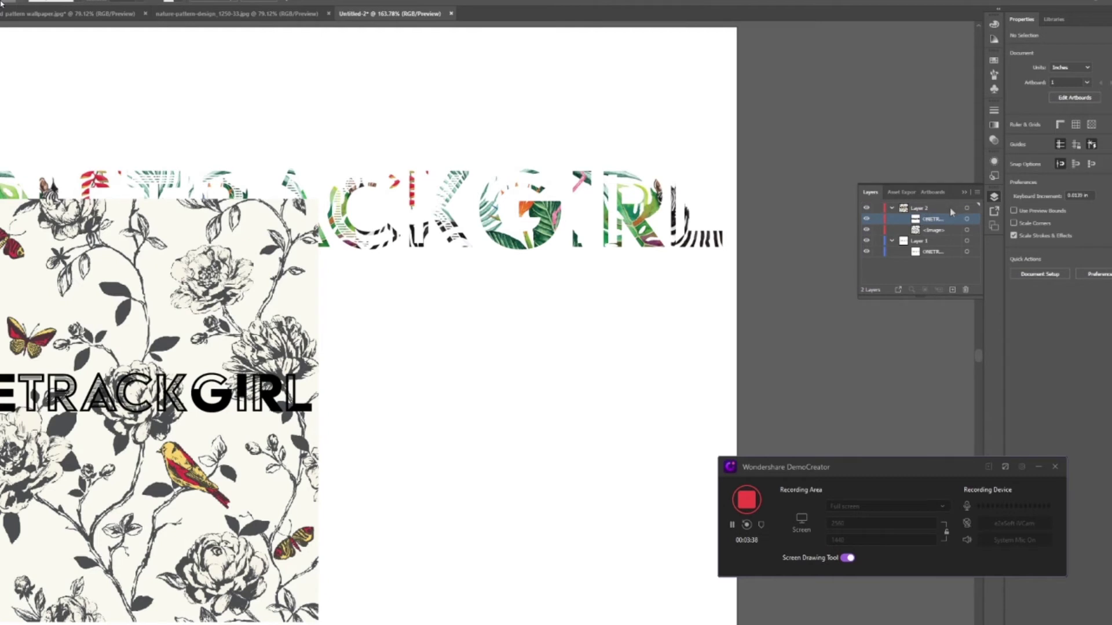
# Make a clipping mask from the contents of Layer 2.
pyautogui.click(950, 208)
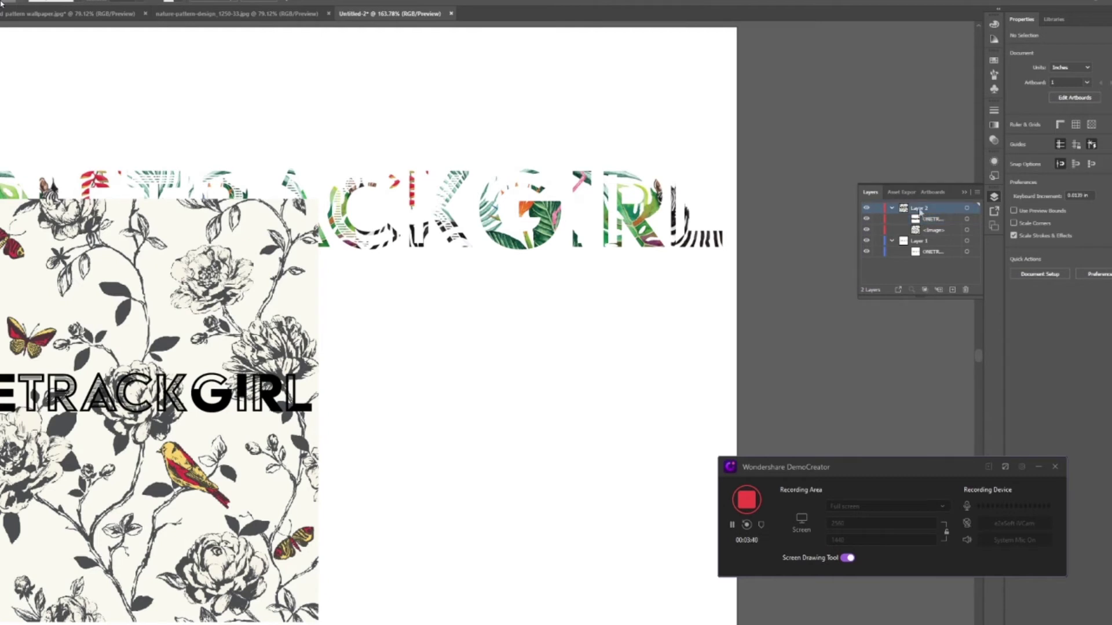
pyautogui.click(977, 194)
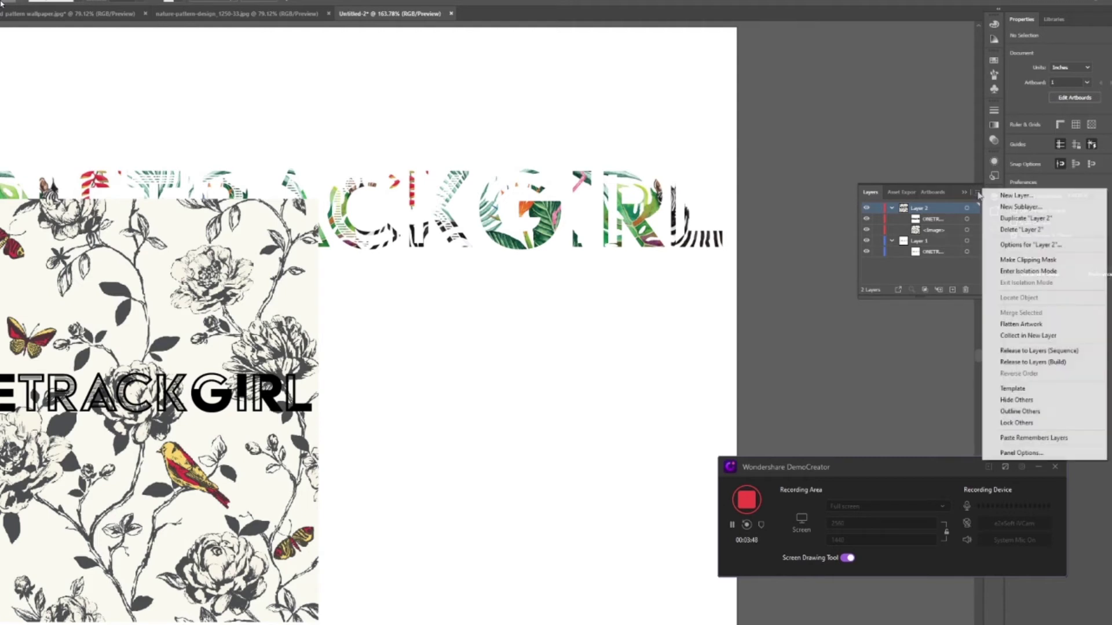
pyautogui.click(1051, 260)
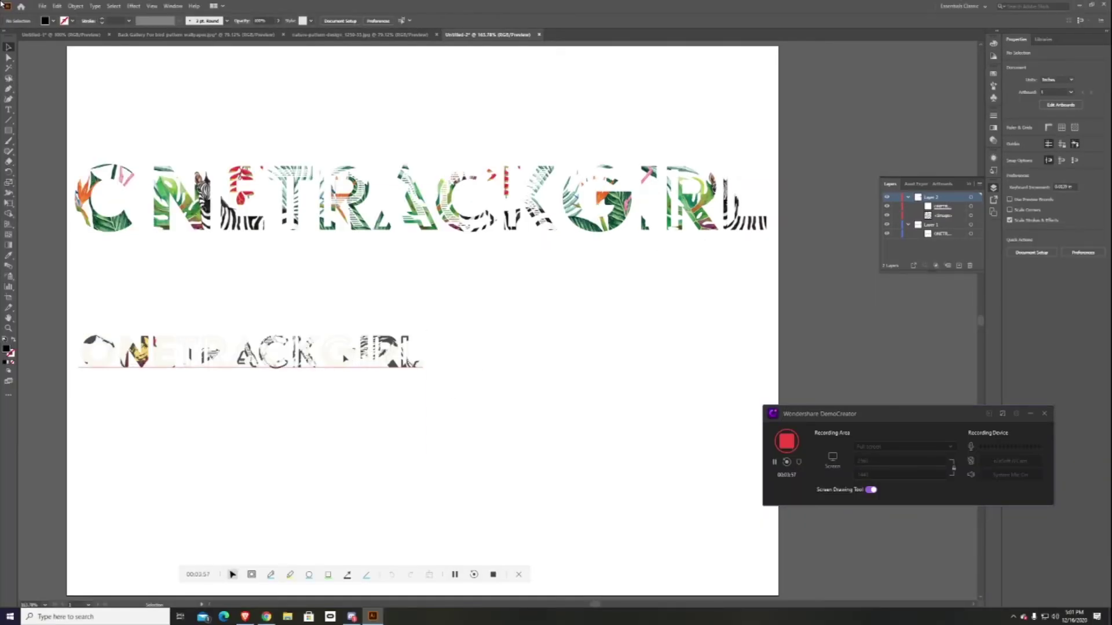
# Shift the masking text over the bird and flower image to try different parts of the pattern inside the letters.
pyautogui.moveTo(292, 358); pyautogui.dragTo(443, 335)
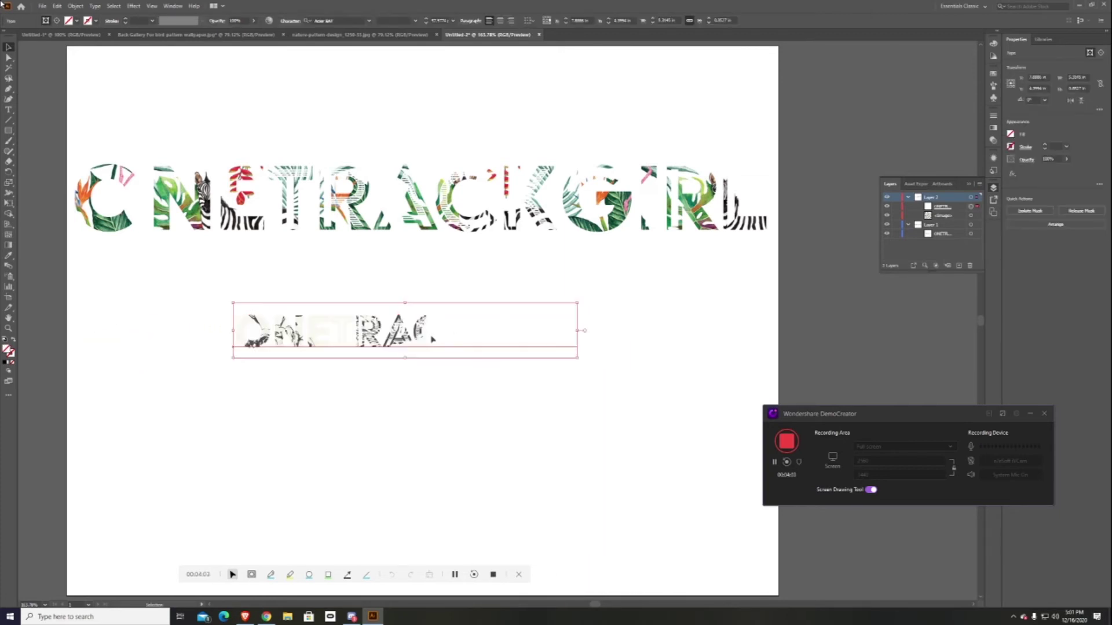
pyautogui.moveTo(404, 385); pyautogui.dragTo(401, 353)
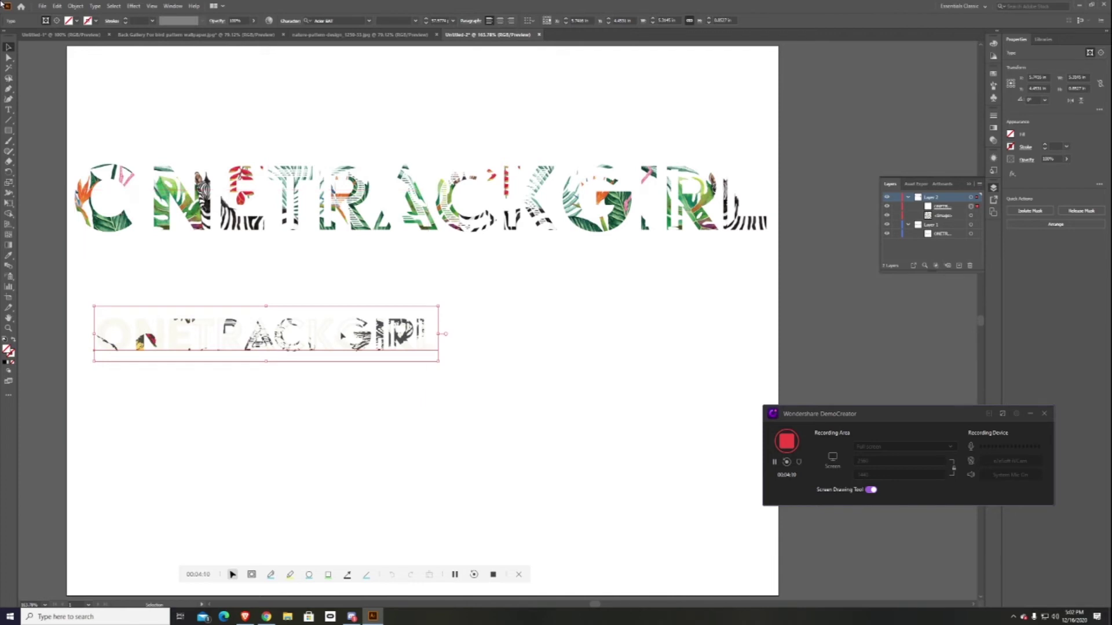
pyautogui.moveTo(344, 336); pyautogui.dragTo(355, 384)
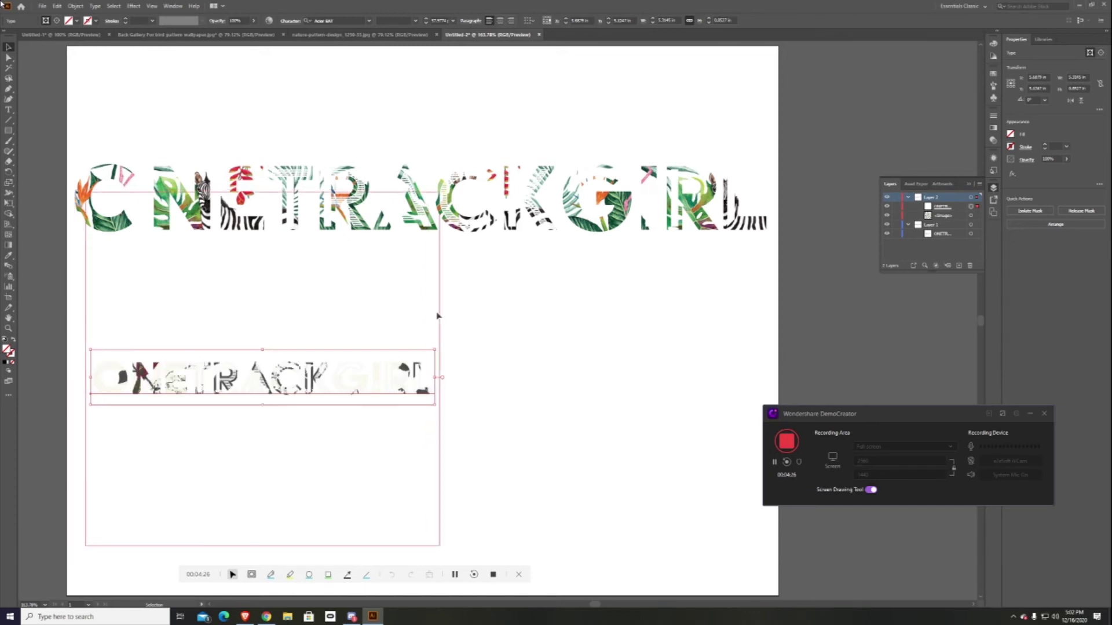
pyautogui.moveTo(399, 377); pyautogui.dragTo(393, 339)
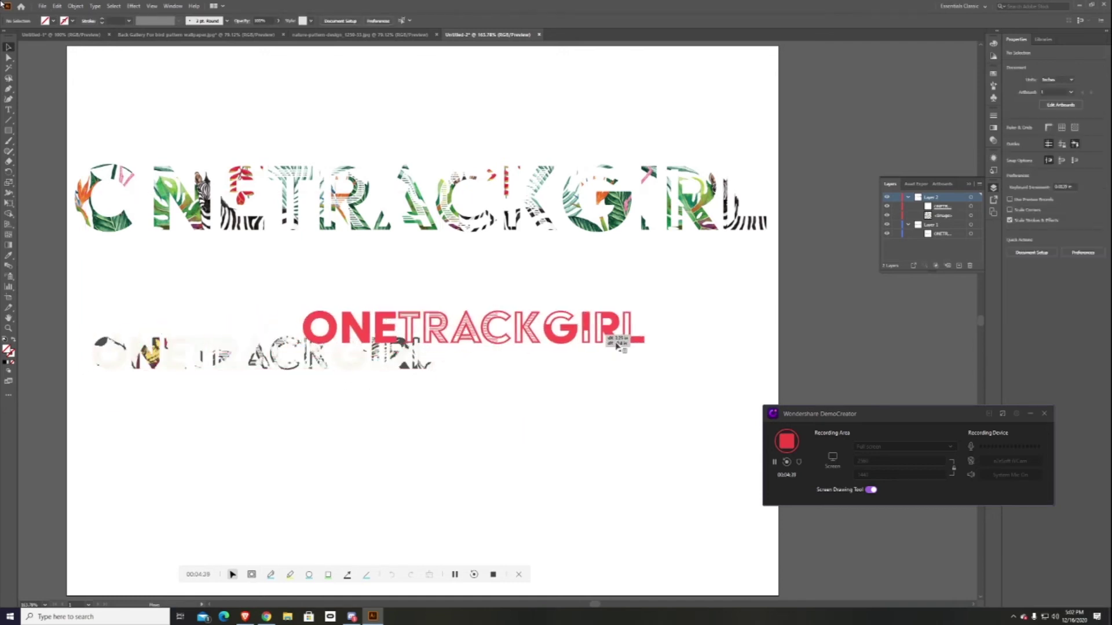
# Group the masking text with its image, then move and enlarge the group below the flamingo and zebra text.
pyautogui.moveTo(560, 491); pyautogui.dragTo(232, 289)
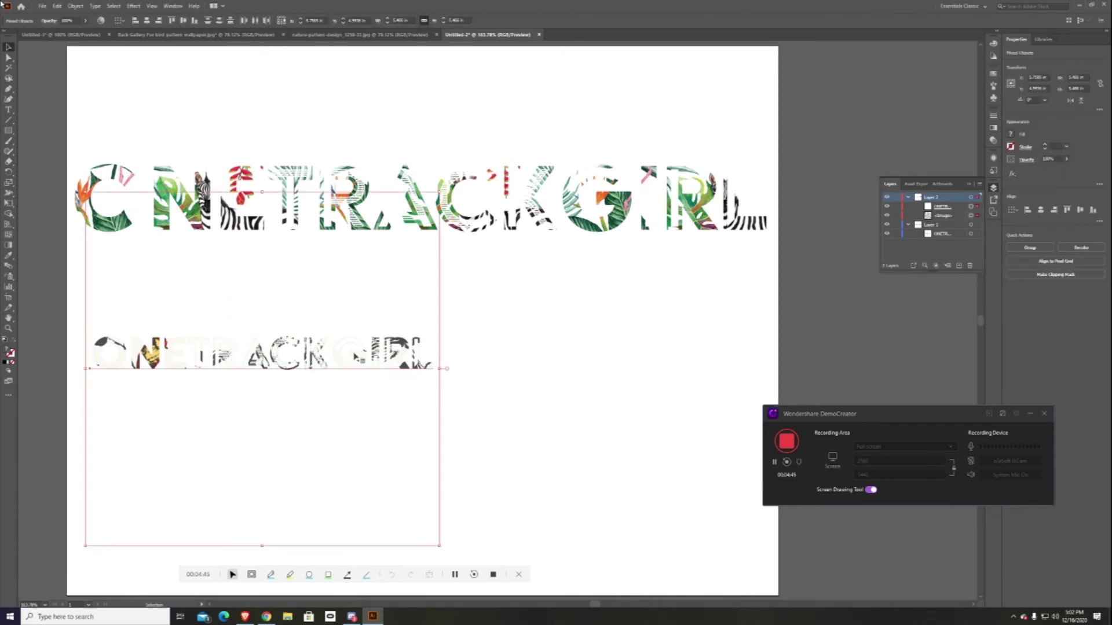
pyautogui.moveTo(354, 364); pyautogui.dragTo(576, 378)
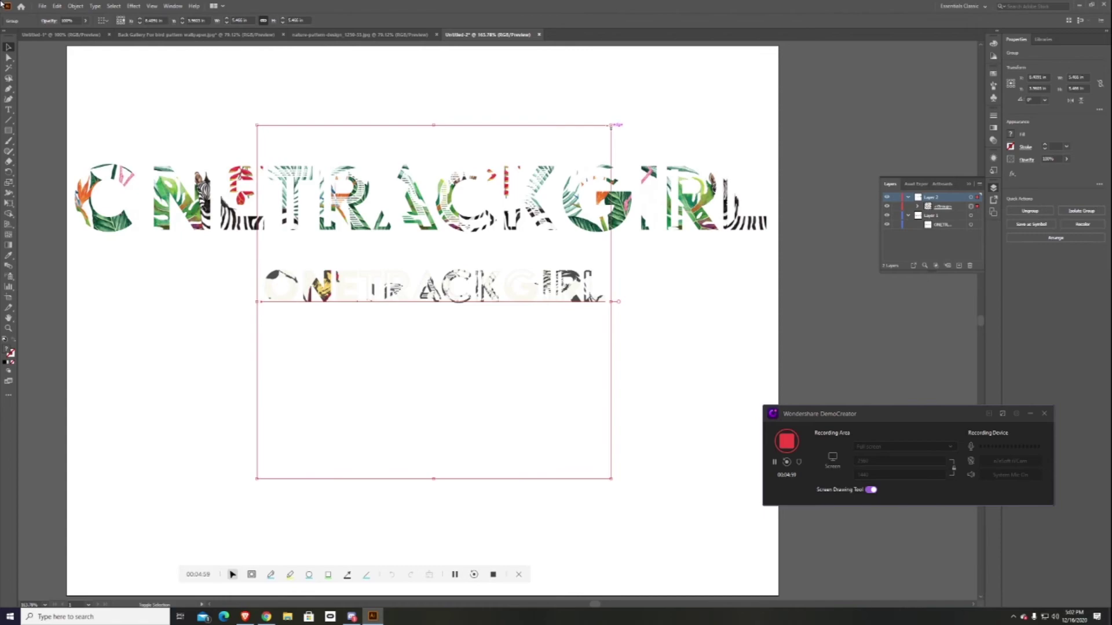
pyautogui.moveTo(612, 125); pyautogui.dragTo(679, 109)
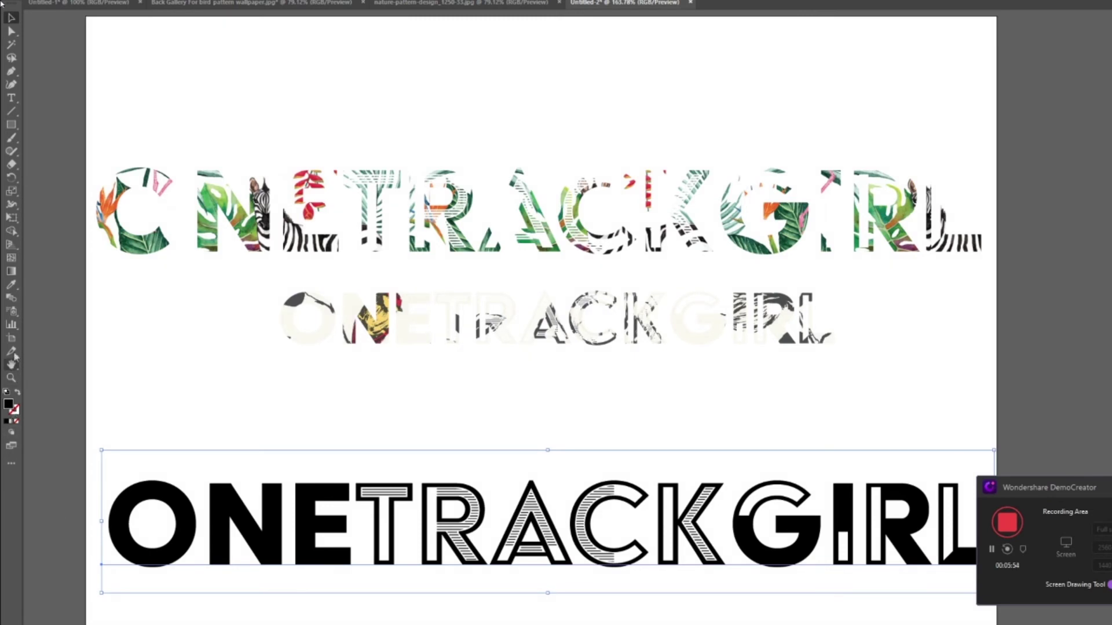
# Switch to Draw Inside mode for the large black ONETRACKGIRL text.
pyautogui.click(11, 434)
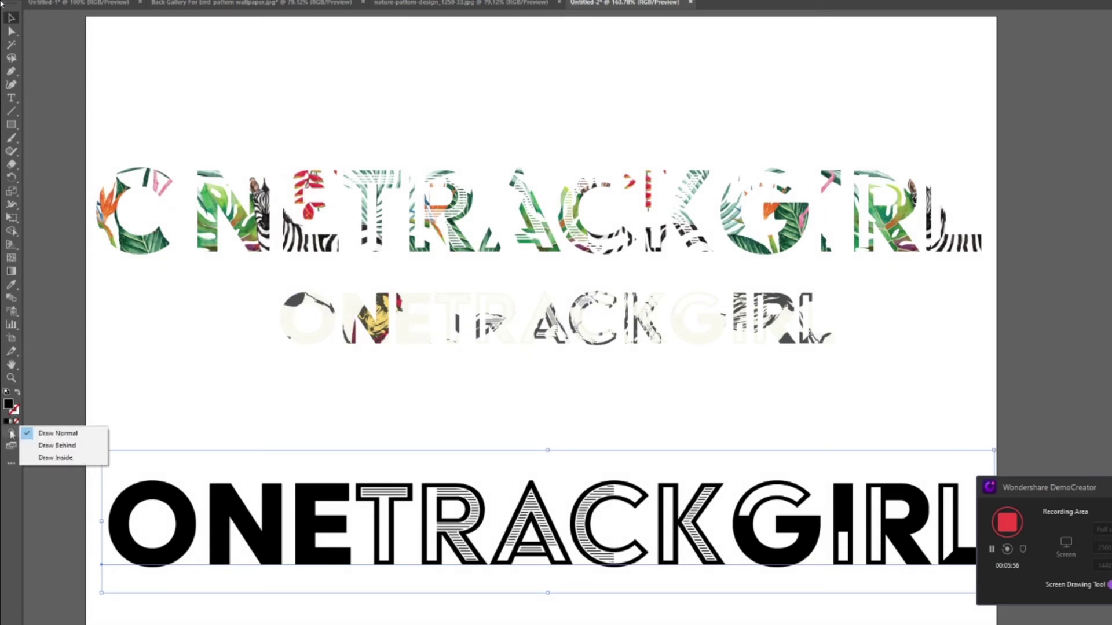
pyautogui.click(53, 458)
pyautogui.scroll(-1, 955, 542)
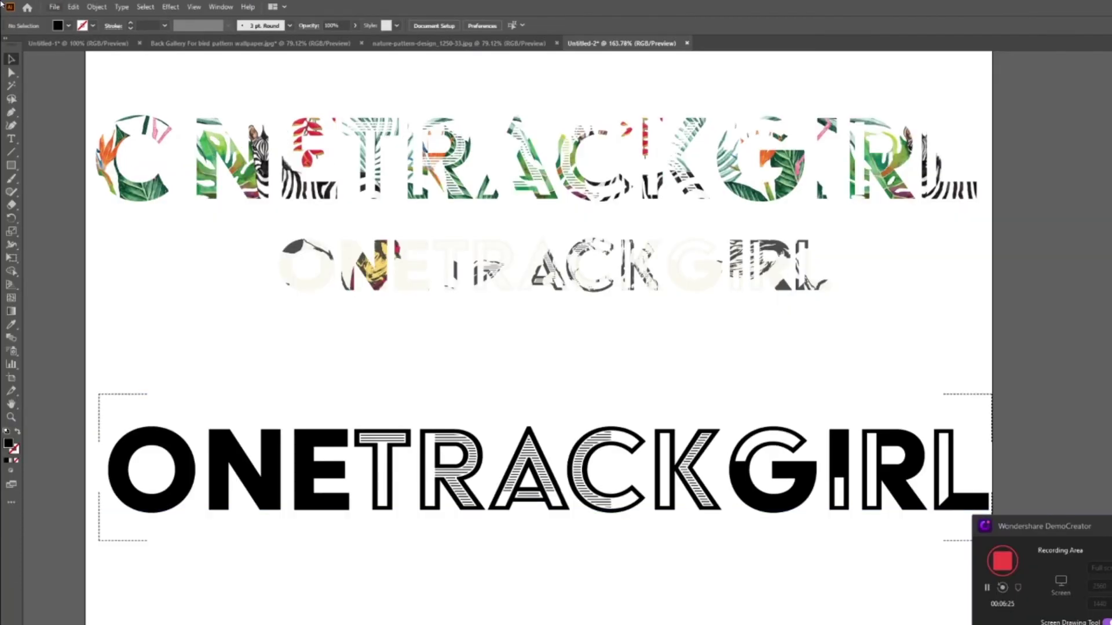
# Place the teal floral winter pattern image inside the large ONETRACKGIRL text, starting near its upper-left corner.
pyautogui.click(43, 5)
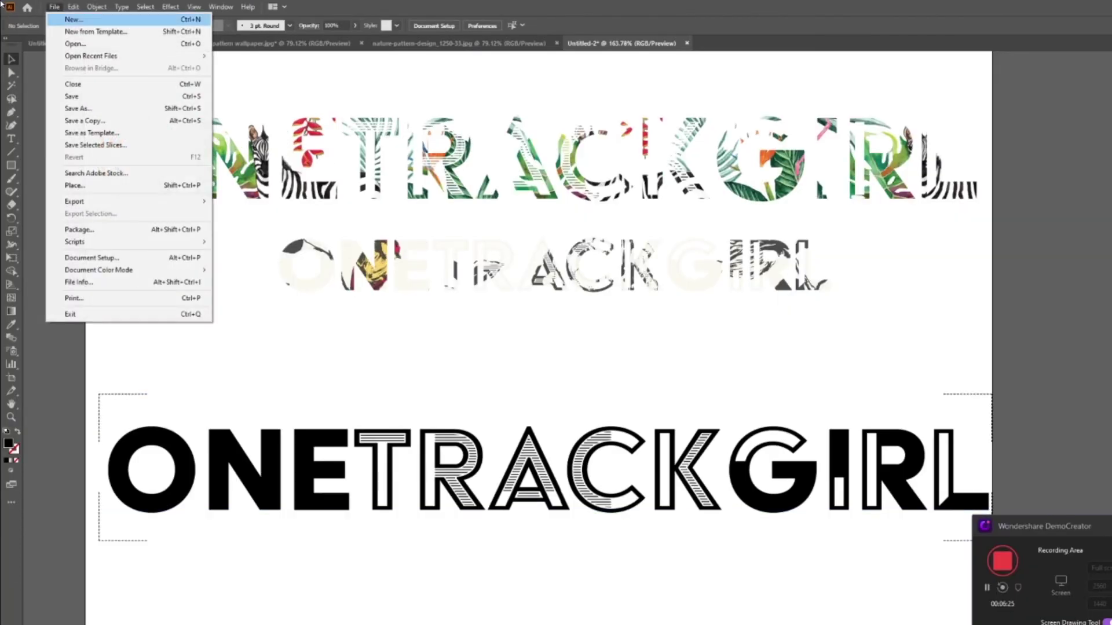
pyautogui.click(74, 185)
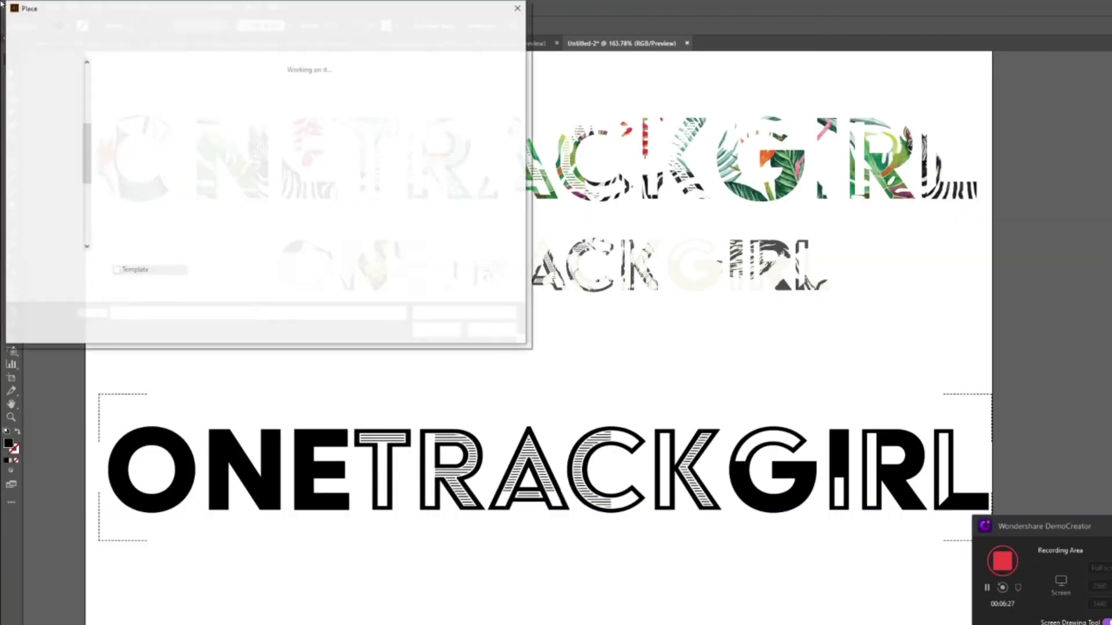
pyautogui.doubleClick(190, 96)
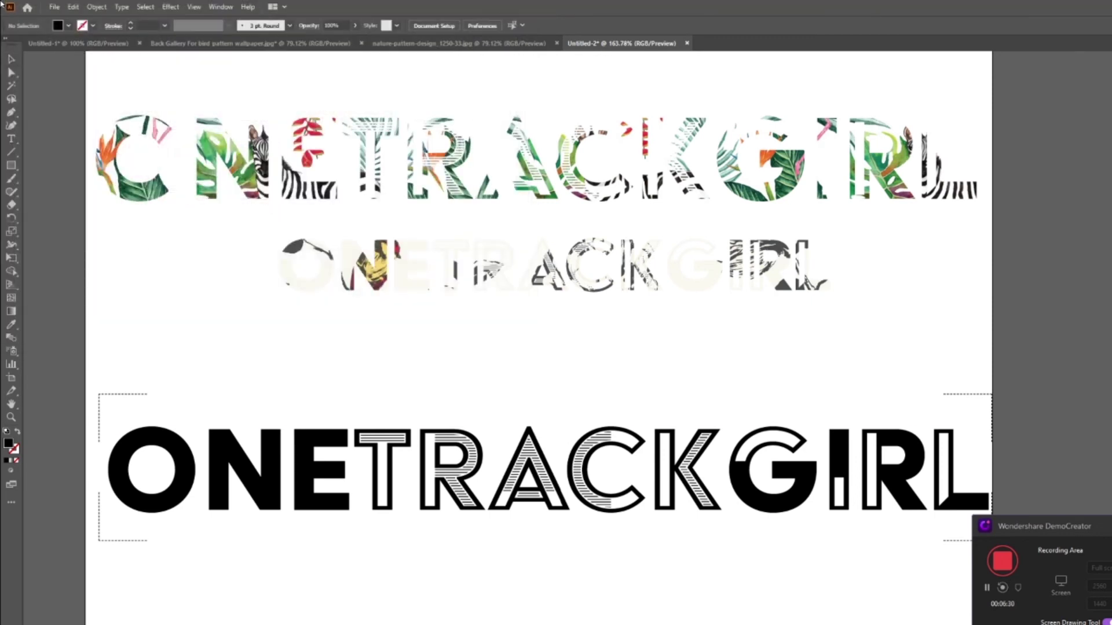
pyautogui.click(106, 403)
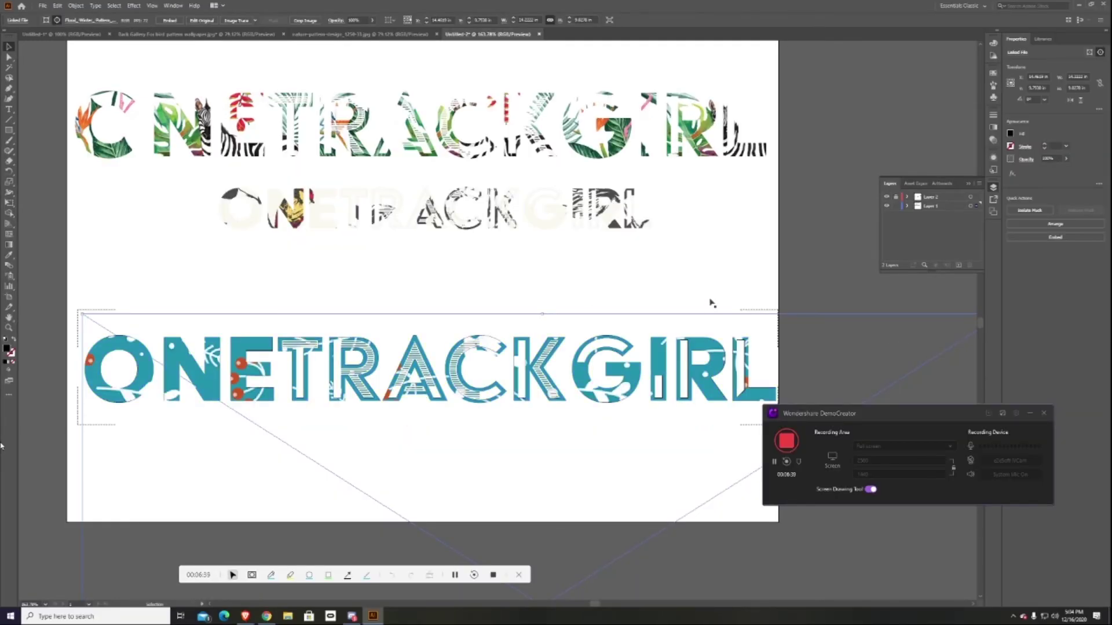
# Scale the placed floral winter image down to about 10.7 in wide so it matches the text's width.
pyautogui.hotkey('ctrl', '1')
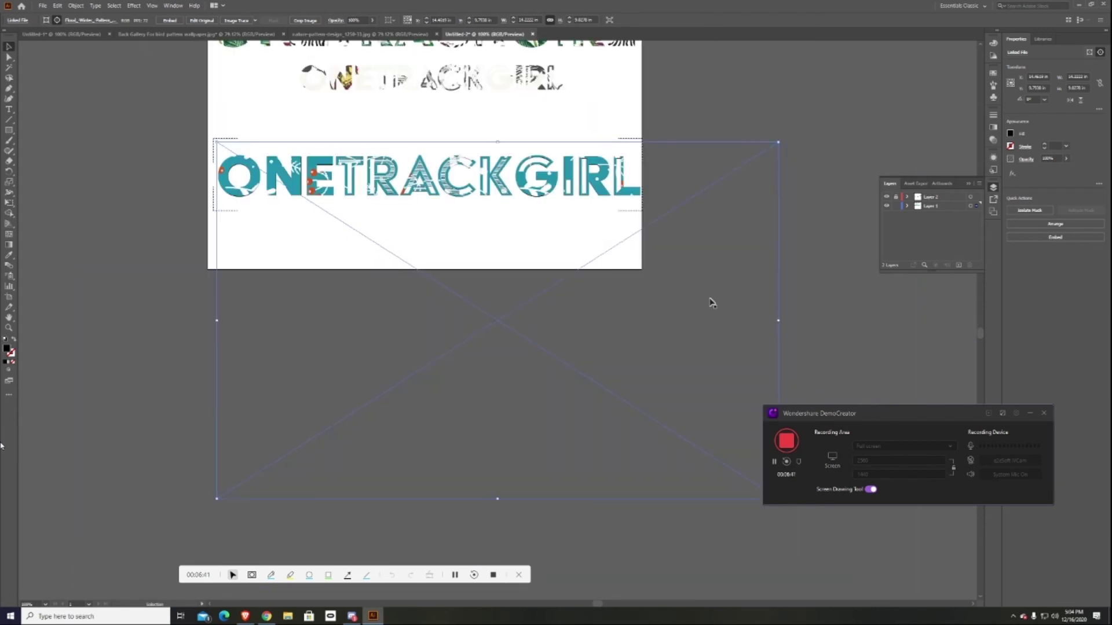
pyautogui.moveTo(874, 413); pyautogui.dragTo(1001, 423)
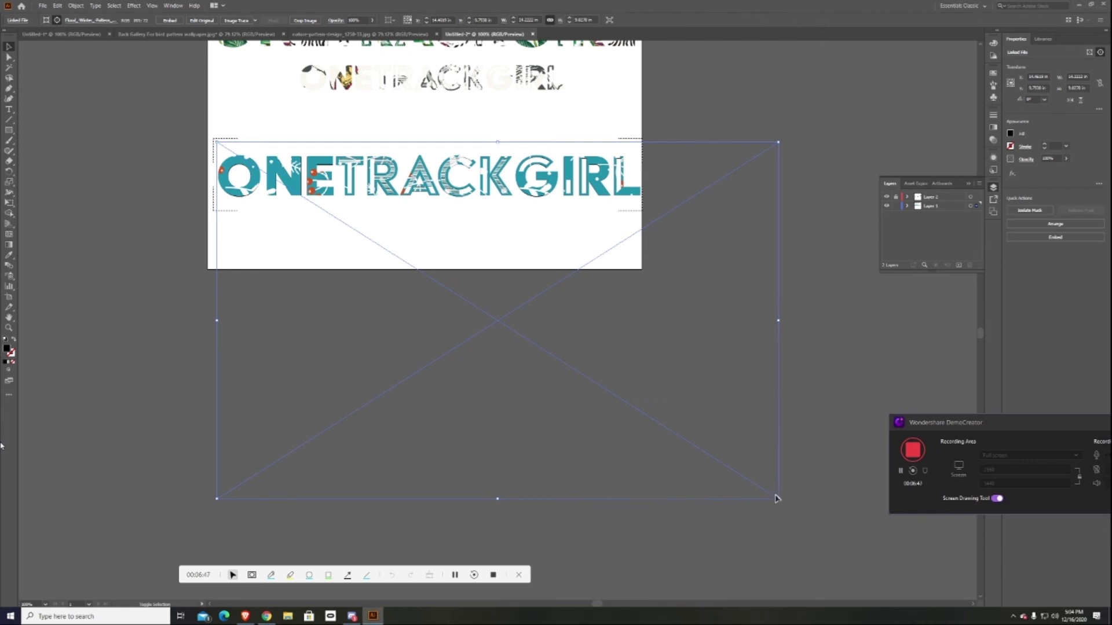
pyautogui.moveTo(775, 498); pyautogui.dragTo(711, 412)
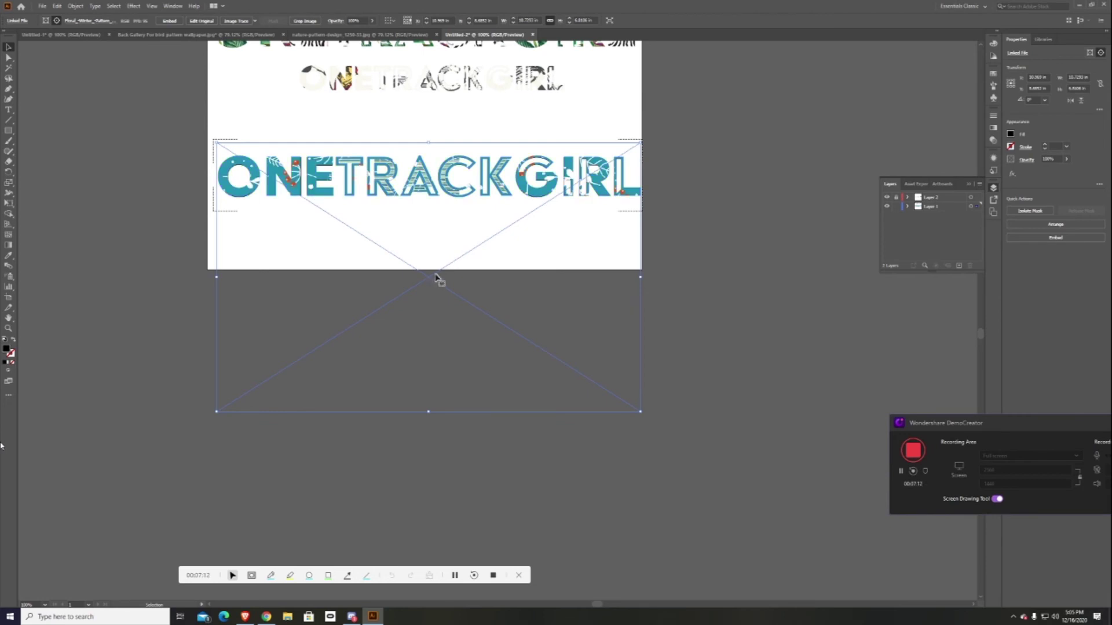
# Centre the floral winter image over the large ONETRACKGIRL text, rotate it about 27° clockwise, and adjust its position inside the letters.
pyautogui.moveTo(437, 279); pyautogui.dragTo(429, 201)
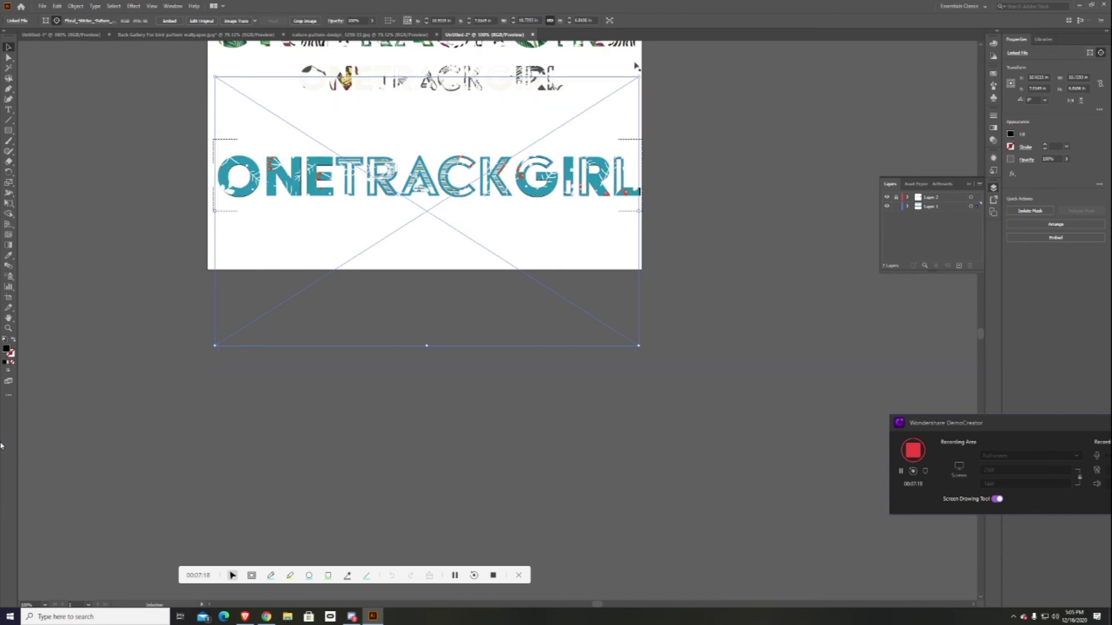
pyautogui.moveTo(640, 72); pyautogui.dragTo(717, 217)
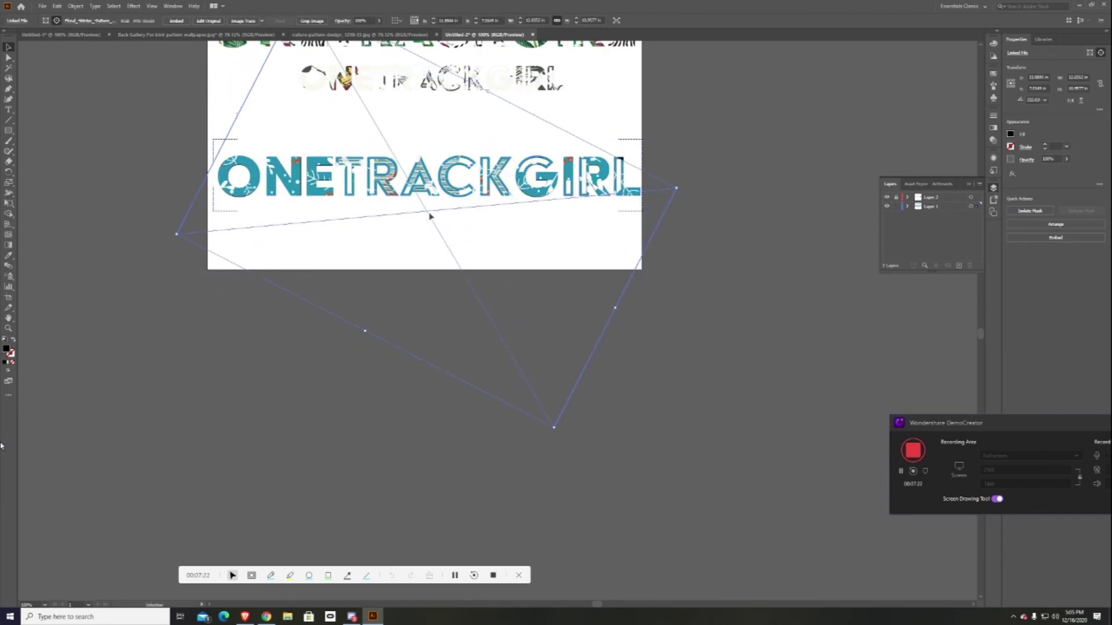
pyautogui.moveTo(255, 275)
pyautogui.mouseDown()
pyautogui.moveTo(612, 462)
pyautogui.moveTo(503, 352)
pyautogui.moveTo(229, 270)
pyautogui.moveTo(250, 272)
pyautogui.mouseUp()
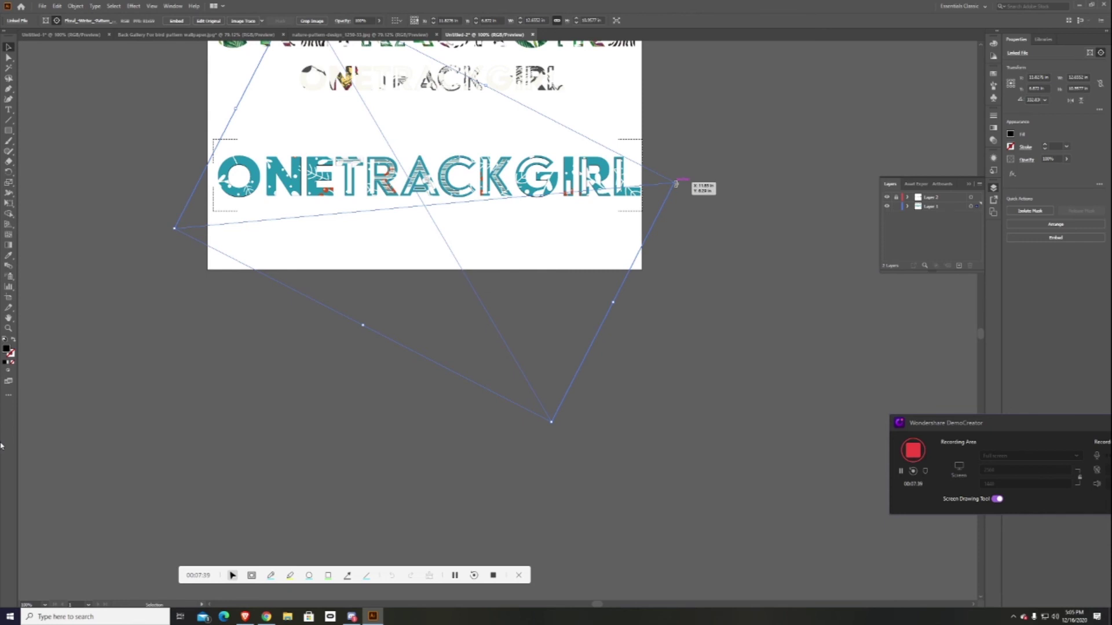
pyautogui.moveTo(675, 184); pyautogui.dragTo(686, 182)
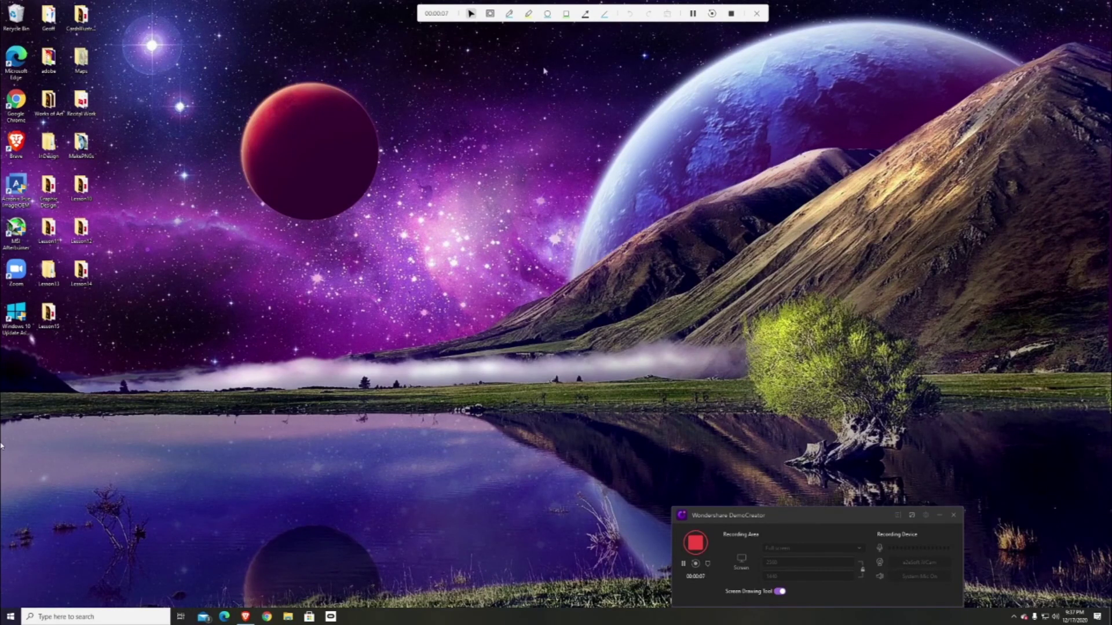
# Choose the pen from the screen recorder's drawing tools.
pyautogui.click(509, 14)
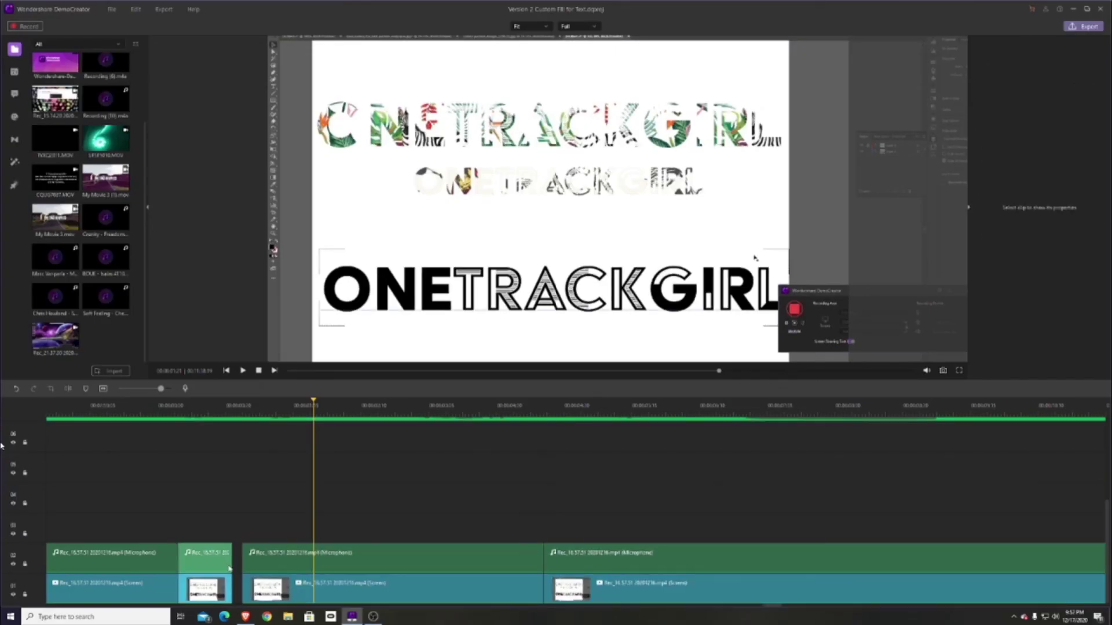
# Switch to the DemoCreator editor, extend the short selected recording clip across the gap before the next clip, and play back that section.
pyautogui.moveTo(230, 568); pyautogui.dragTo(258, 566)
pyautogui.click(219, 406)
pyautogui.click(242, 371)
pyautogui.click(242, 371)
pyautogui.click(161, 406)
pyautogui.click(242, 370)
pyautogui.click(242, 371)
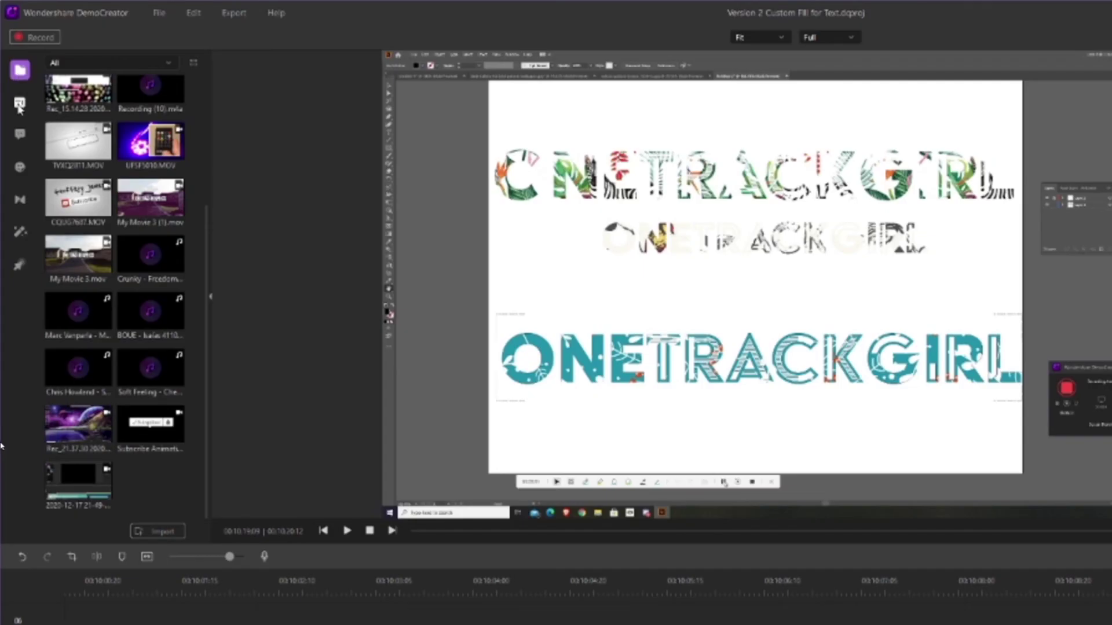
# Browse the title templates, filtering them to Openers, and look through the callout, sticker, transition and effect libraries.
pyautogui.click(19, 104)
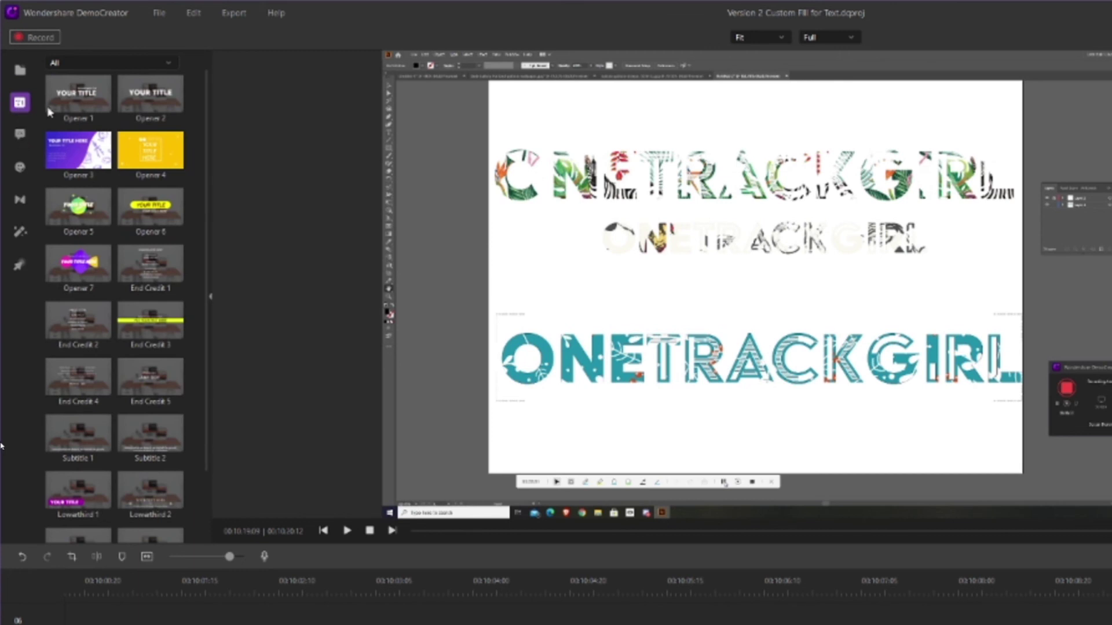
pyautogui.click(99, 62)
pyautogui.click(102, 103)
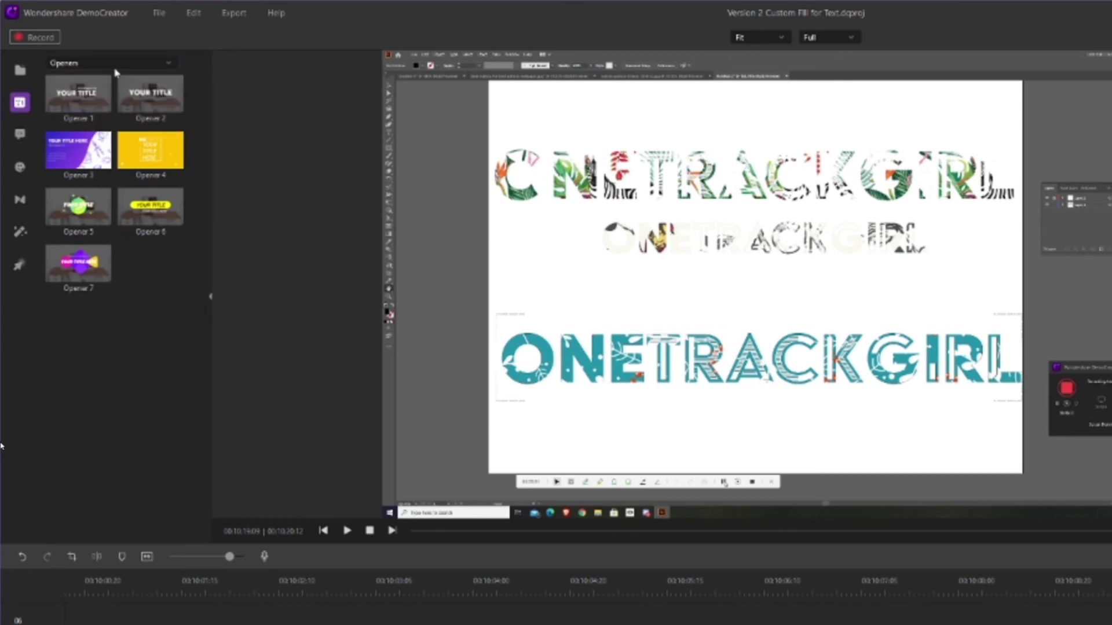
pyautogui.click(116, 63)
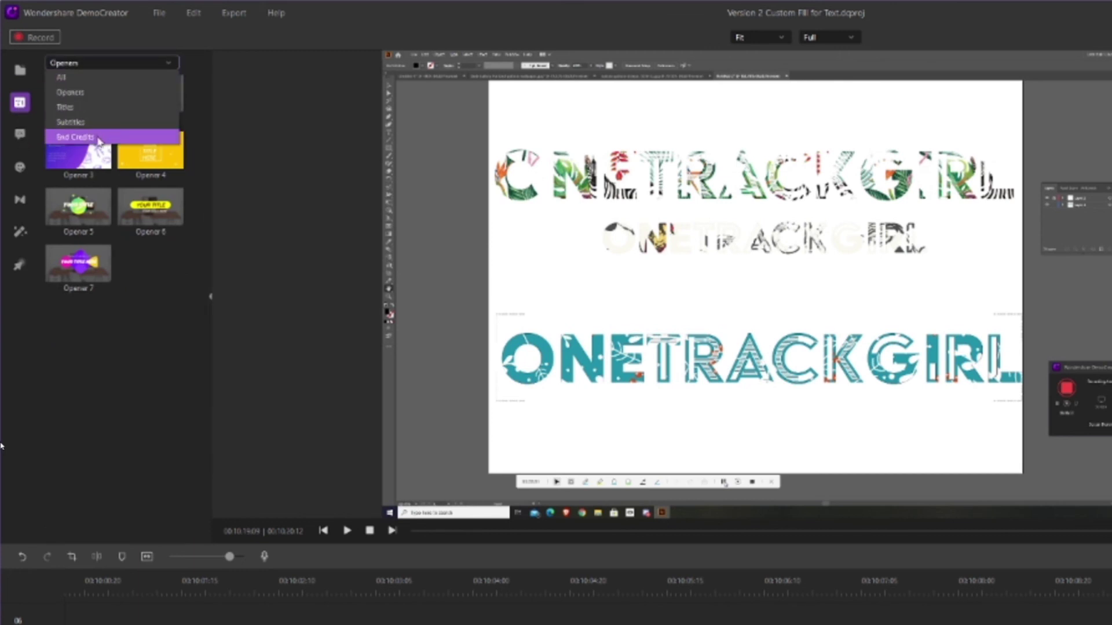
pyautogui.click(27, 139)
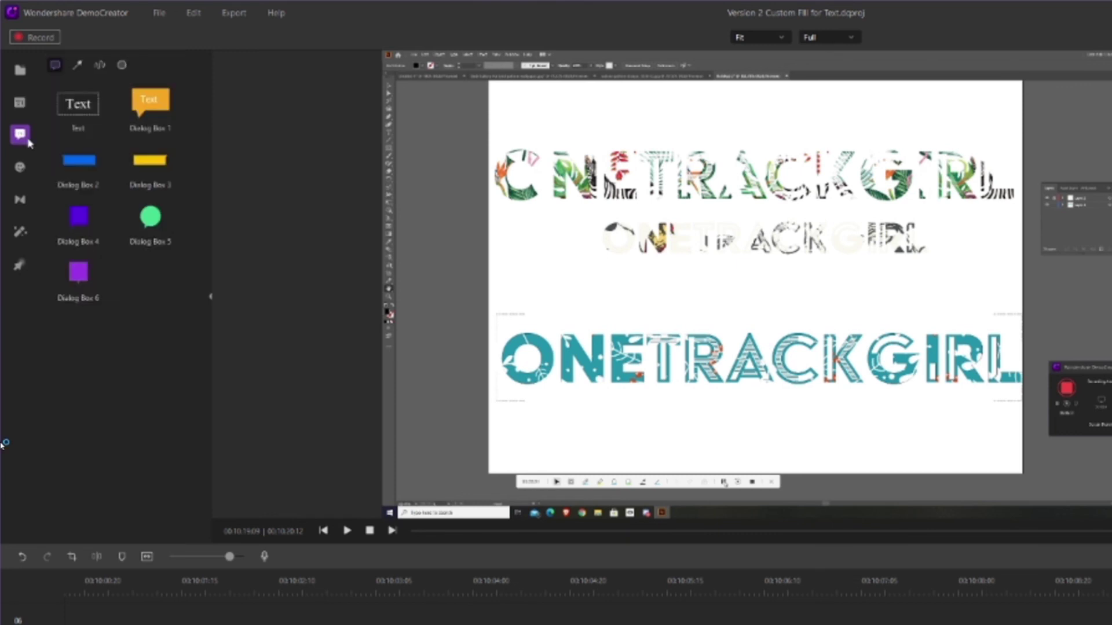
pyautogui.click(22, 170)
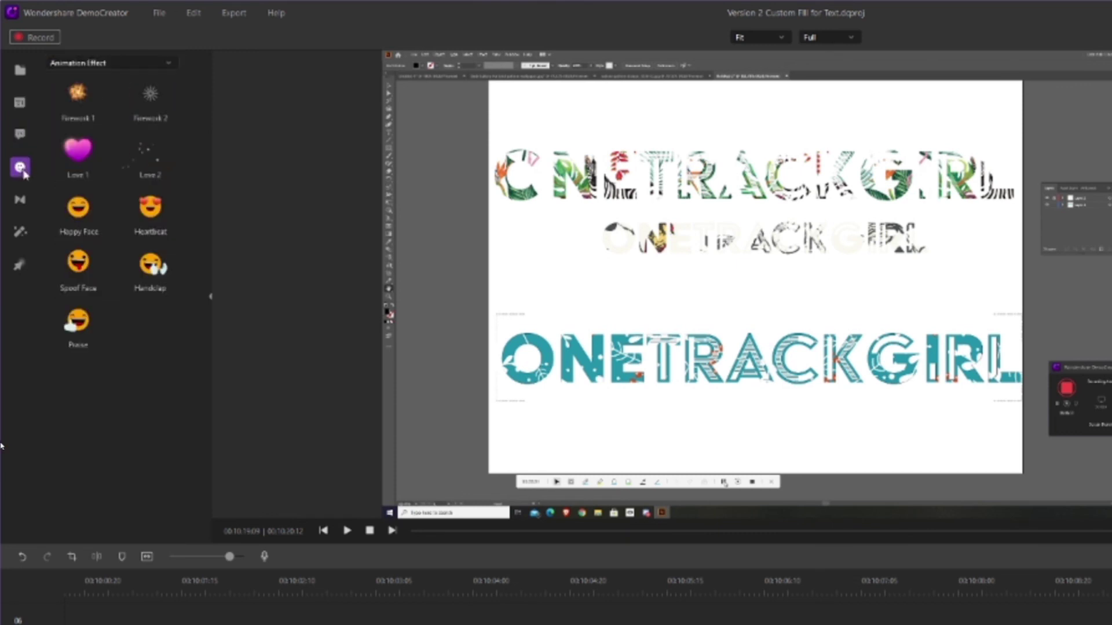
pyautogui.click(22, 207)
pyautogui.click(22, 235)
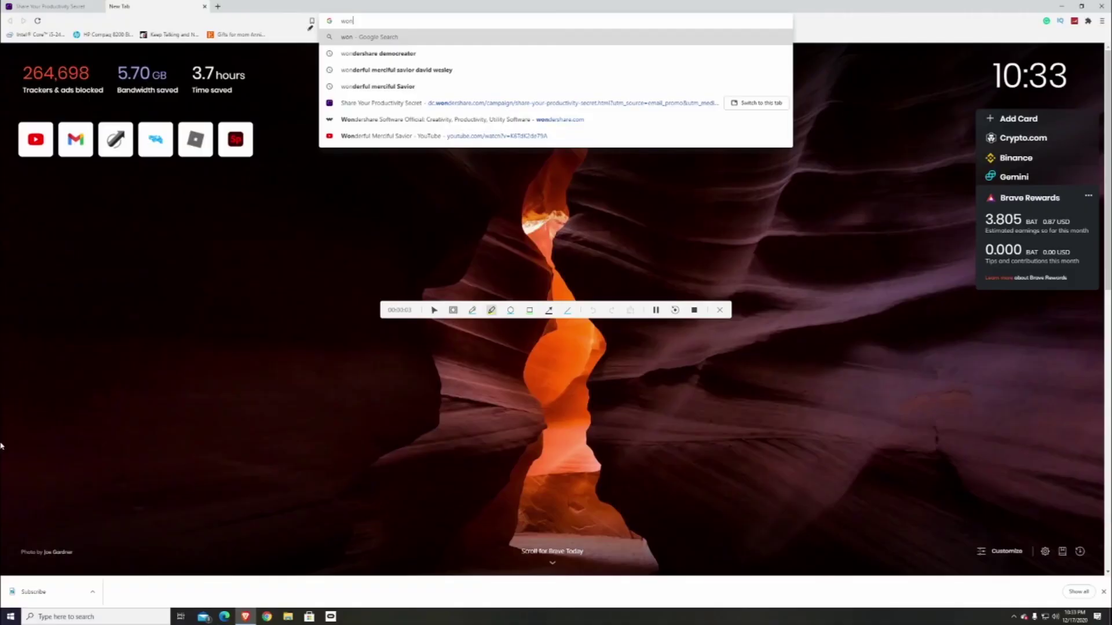
# Open wondershare.com in the web browser.
pyautogui.write('rshare.com')
pyautogui.press('Return')
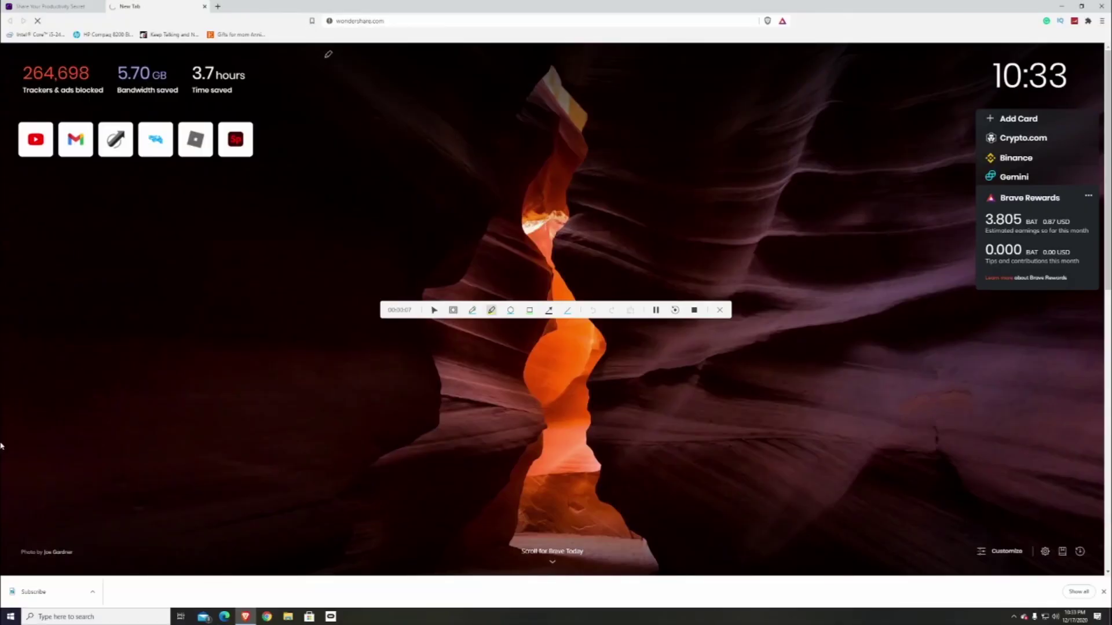